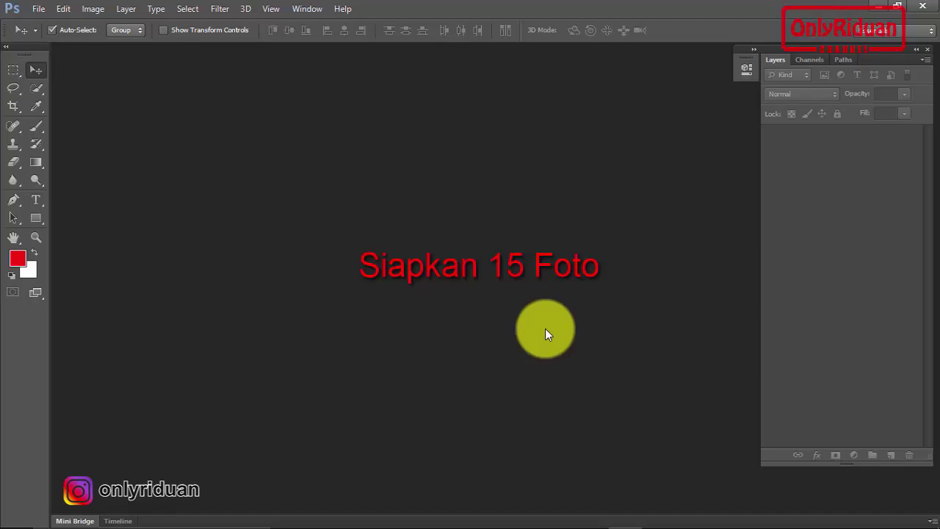
Browse the BTS photos and the FOTO folder inside the Polaroid Strip folder in File Explorer
left_click(360, 518)
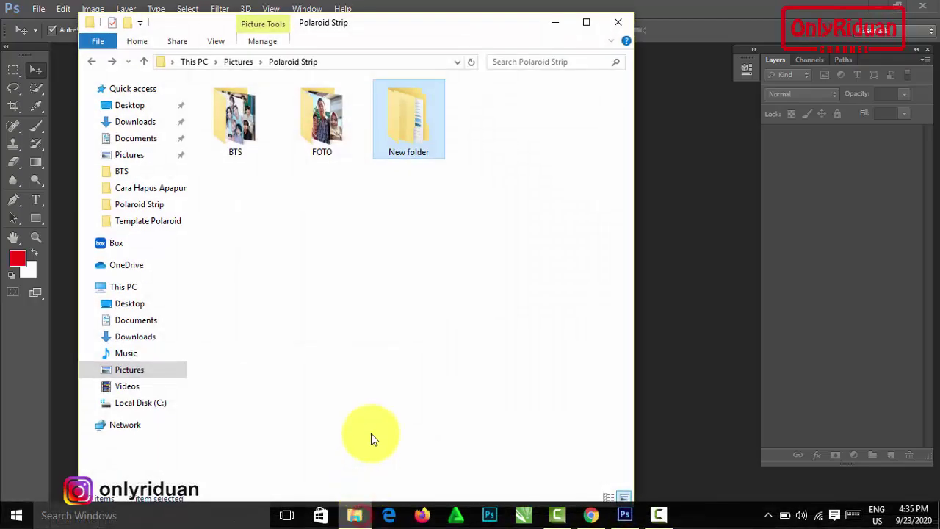
double_click(234, 129)
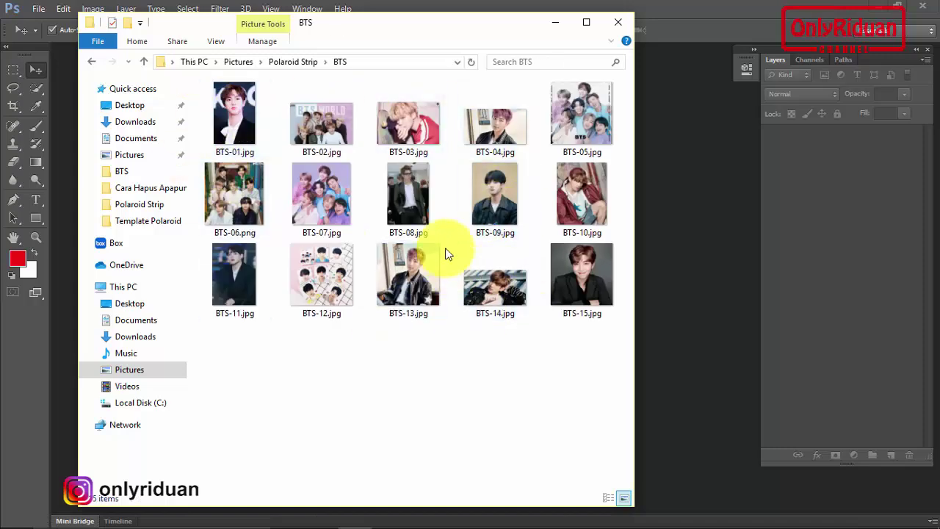
left_click(91, 61)
double_click(314, 121)
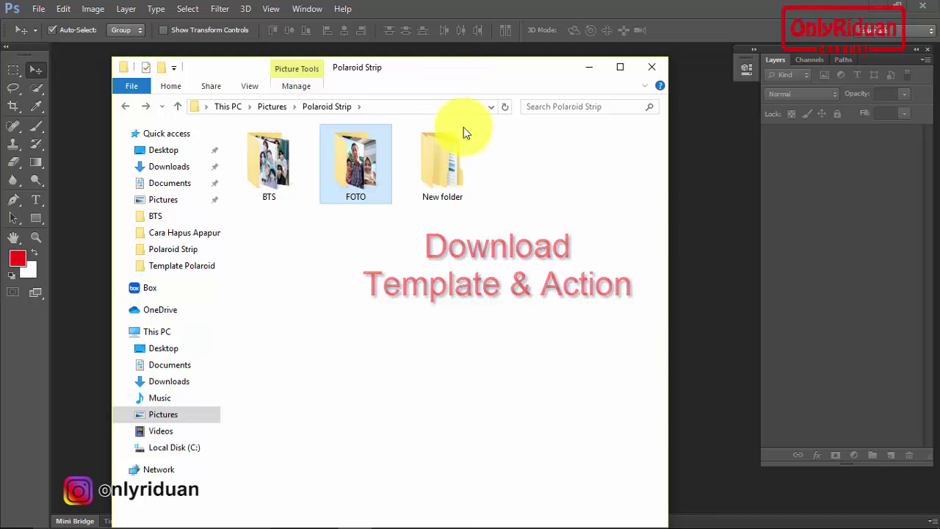
Extract the Polaroid Strip zip inside New folder using Extract Here, entering the archive password
double_click(449, 169)
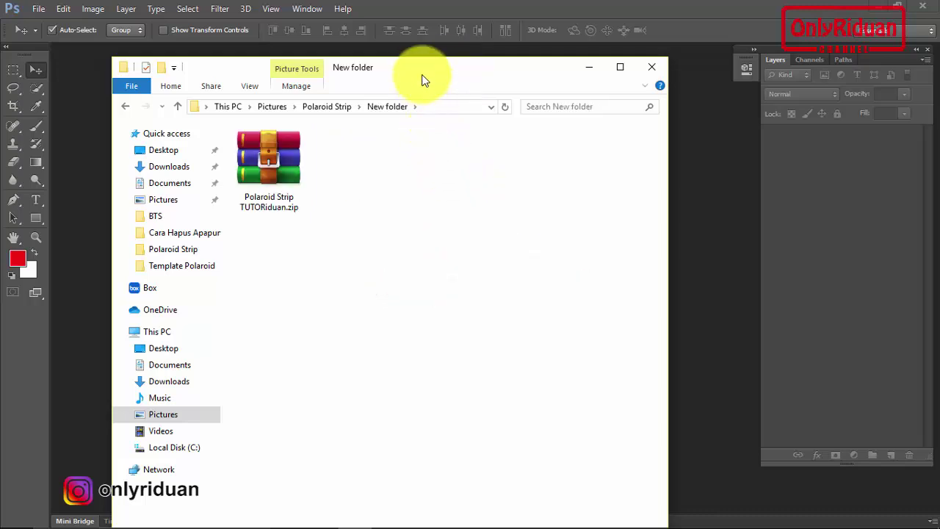
left_click_drag(425, 68, 442, 67)
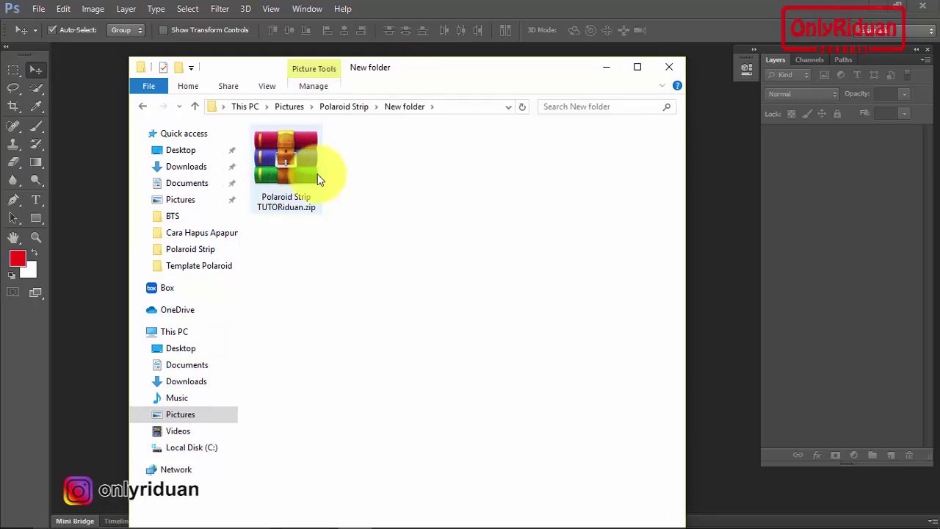
right_click(293, 161)
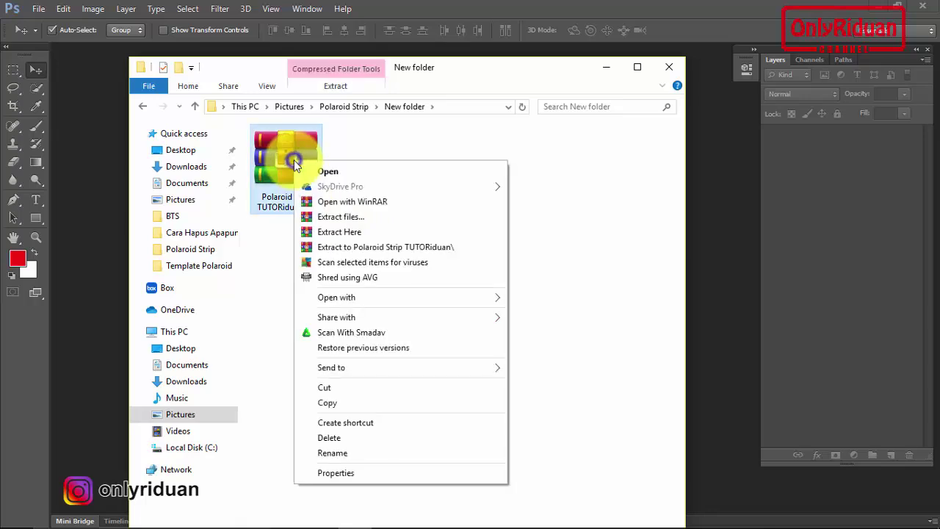
left_click(360, 230)
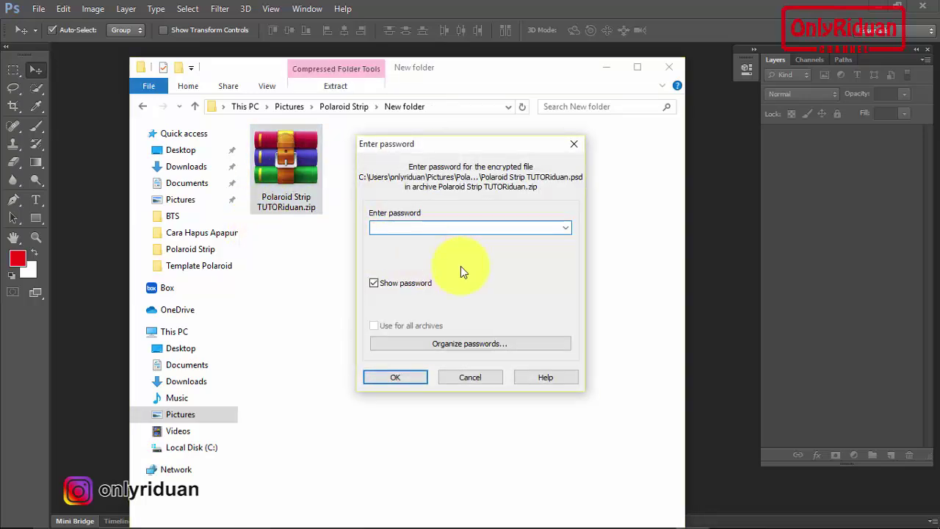
type("onlyriduan")
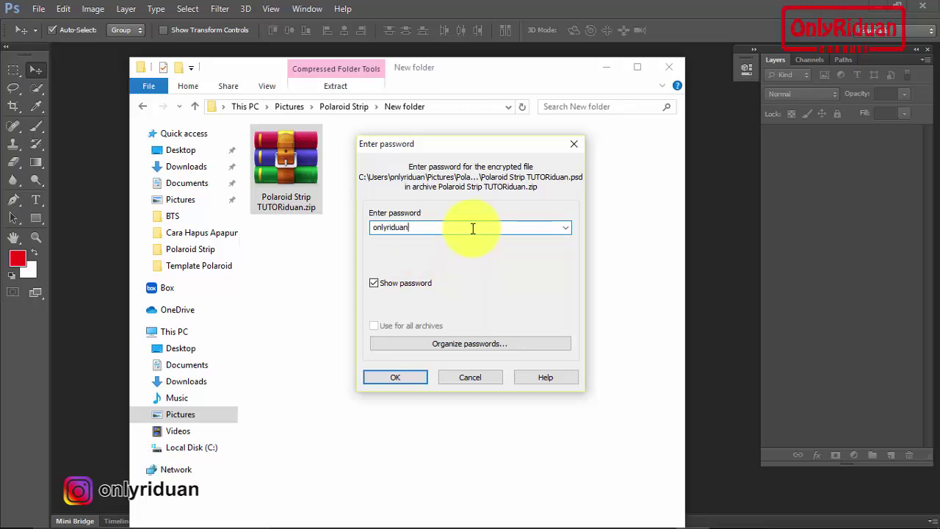
left_click(395, 379)
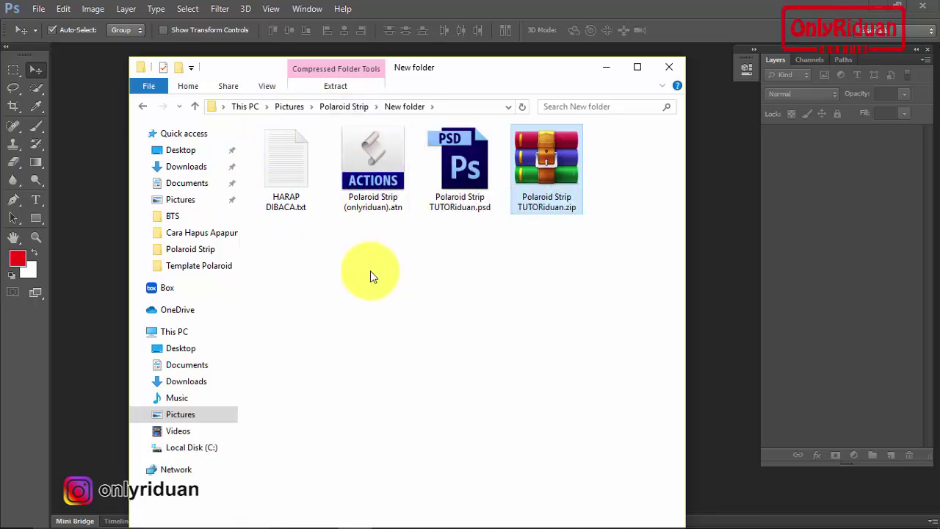
double_click(283, 174)
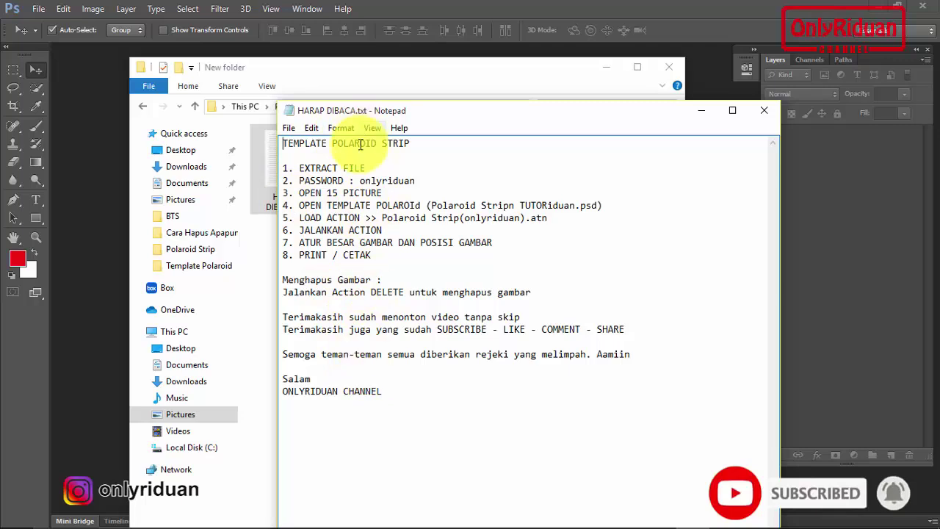
left_click(762, 111)
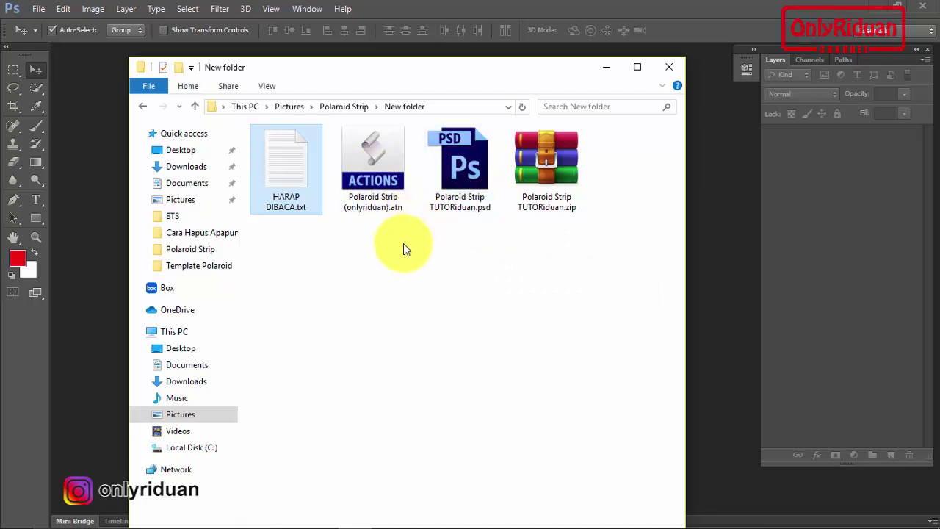
left_click(609, 69)
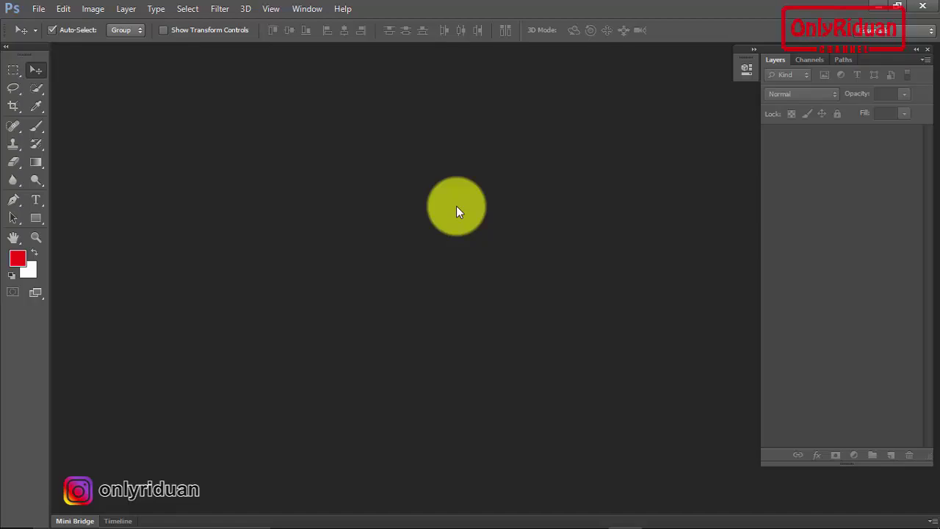
Show the Actions panel from Photoshop's Window menu
left_click(308, 10)
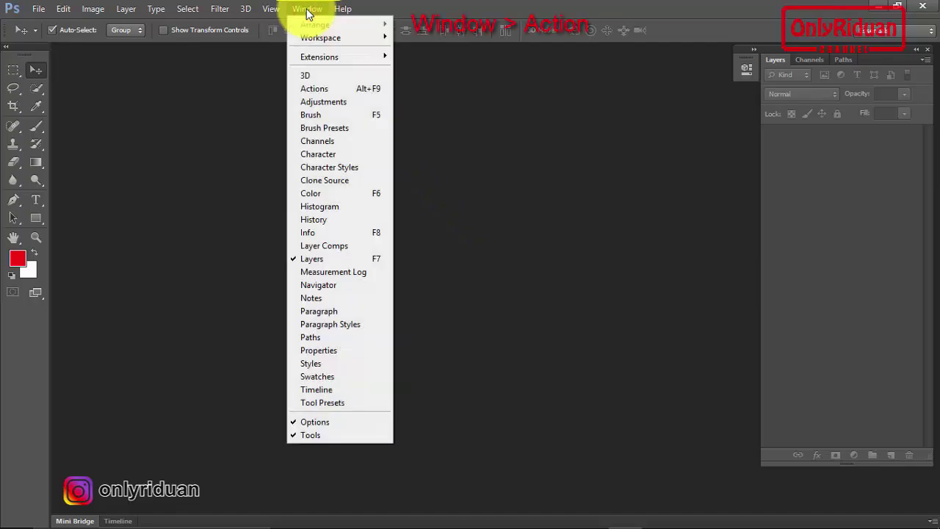
left_click(345, 89)
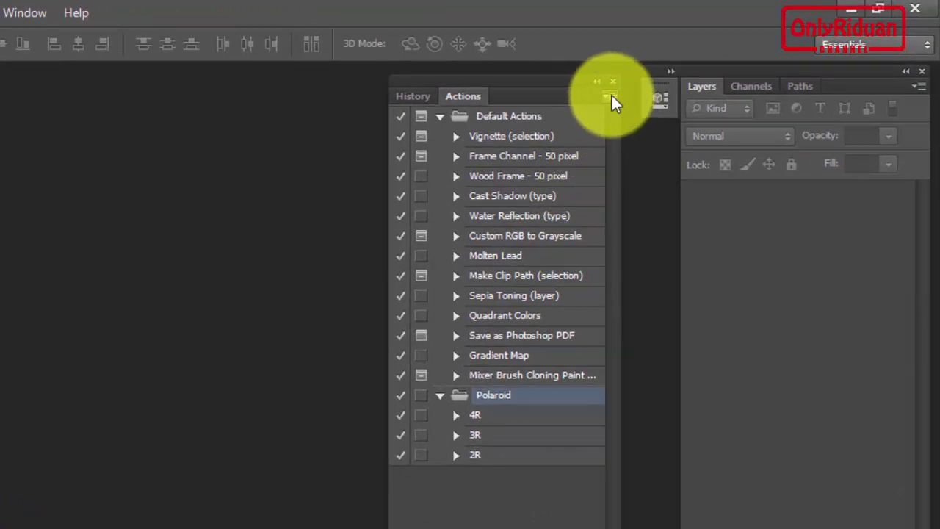
Load Polaroid Strip (onlyriduan).atn from Pictures > Polaroid Strip > New folder into the Actions panel
left_click(611, 94)
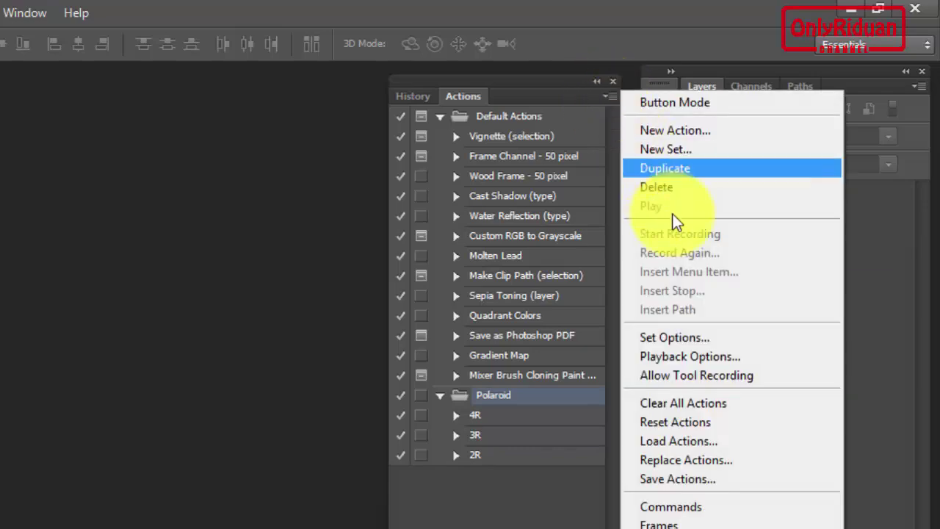
left_click(681, 446)
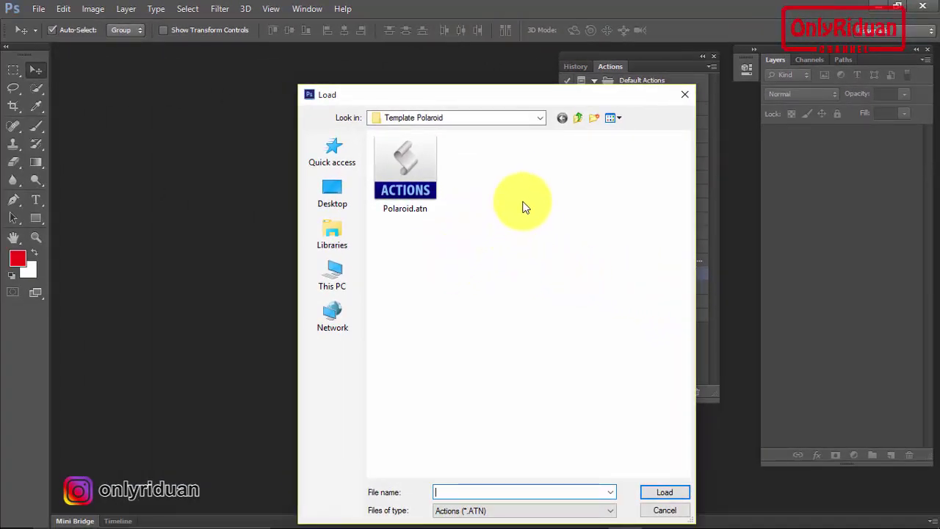
left_click(577, 118)
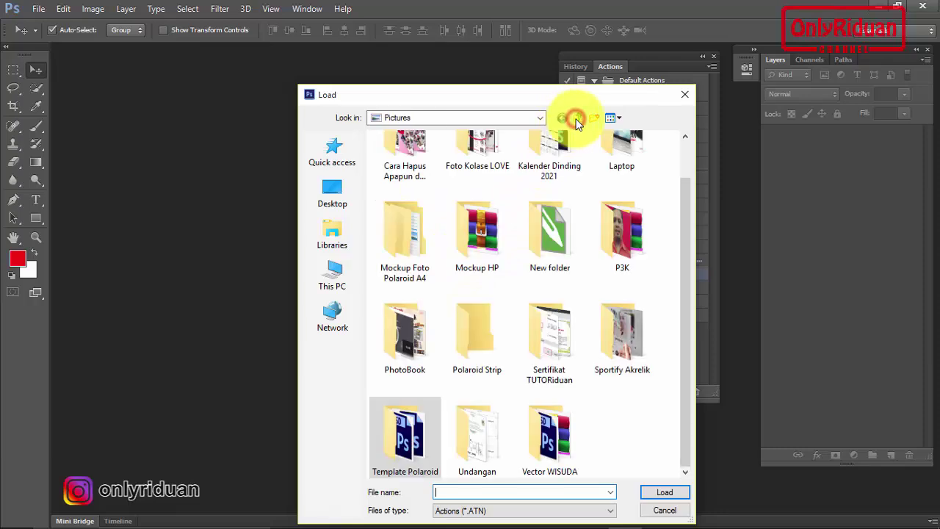
left_click(473, 354)
double_click(473, 354)
double_click(541, 168)
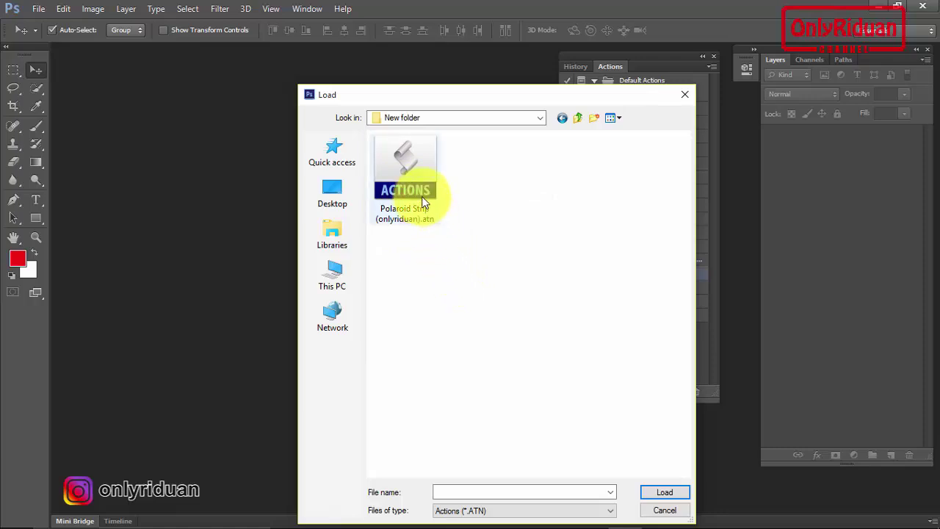
left_click(414, 162)
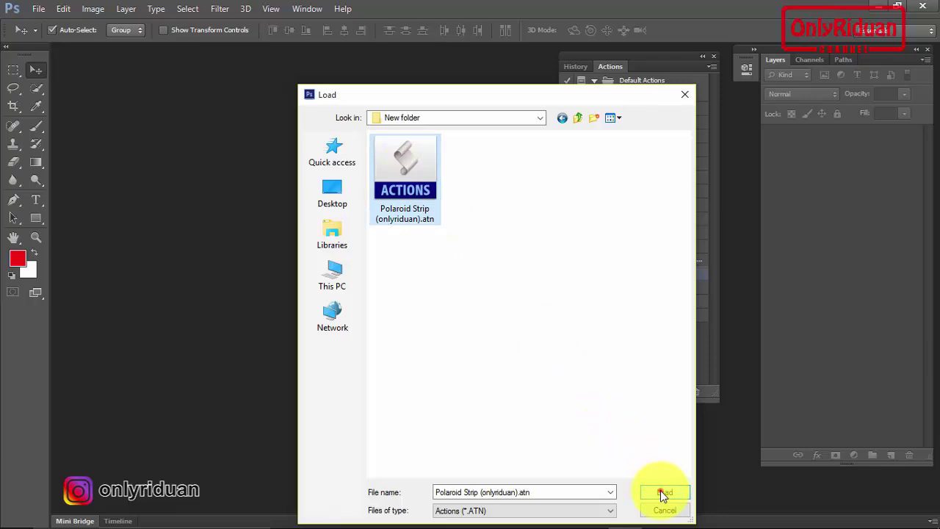
left_click(660, 491)
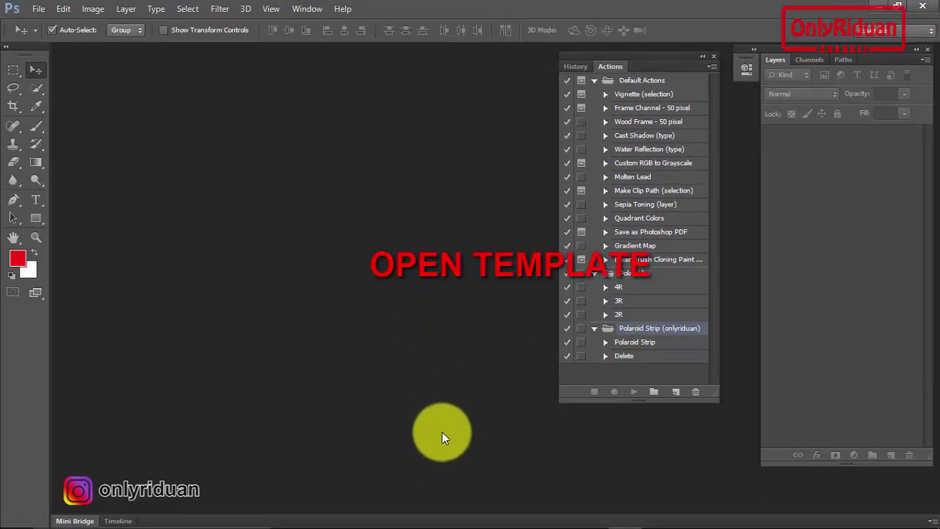
Open Polaroid Strip TUTORiduan.psd from New folder and move the Actions panel left of the canvas
mouse_move(440, 524)
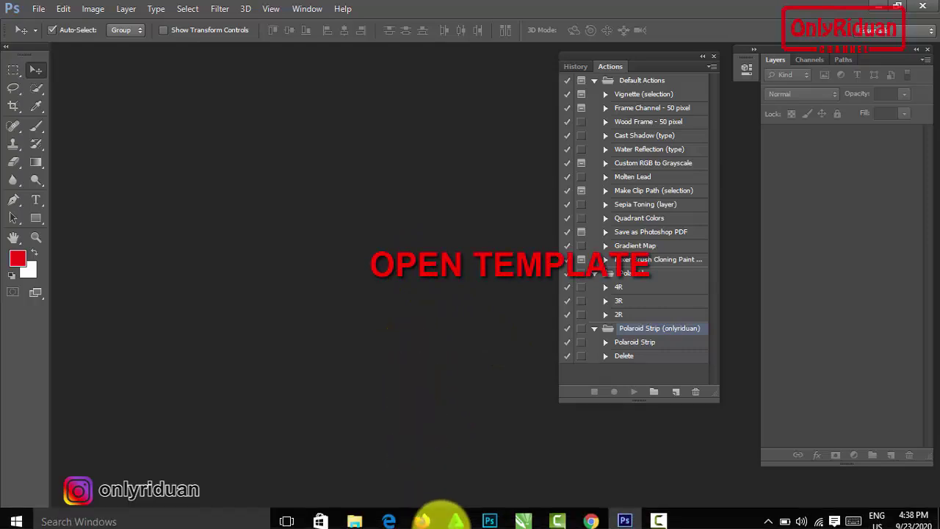
left_click(354, 516)
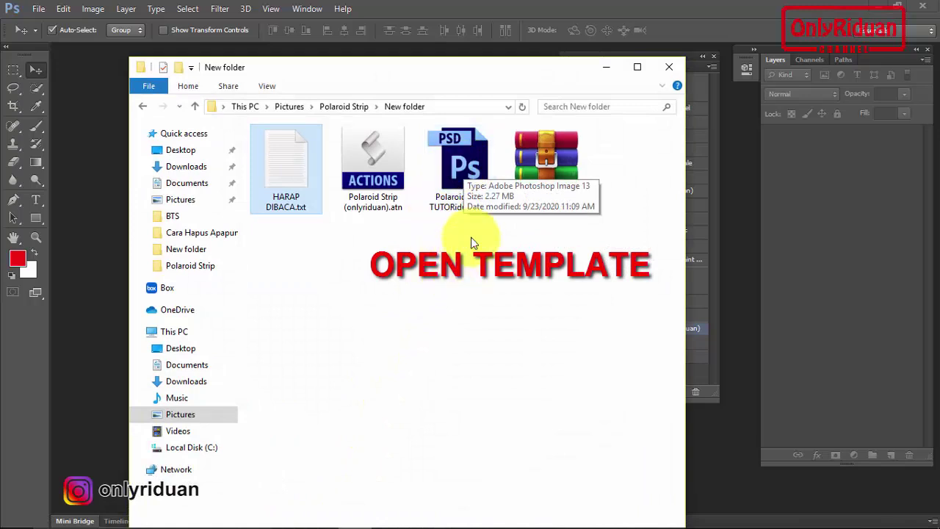
left_click(462, 166)
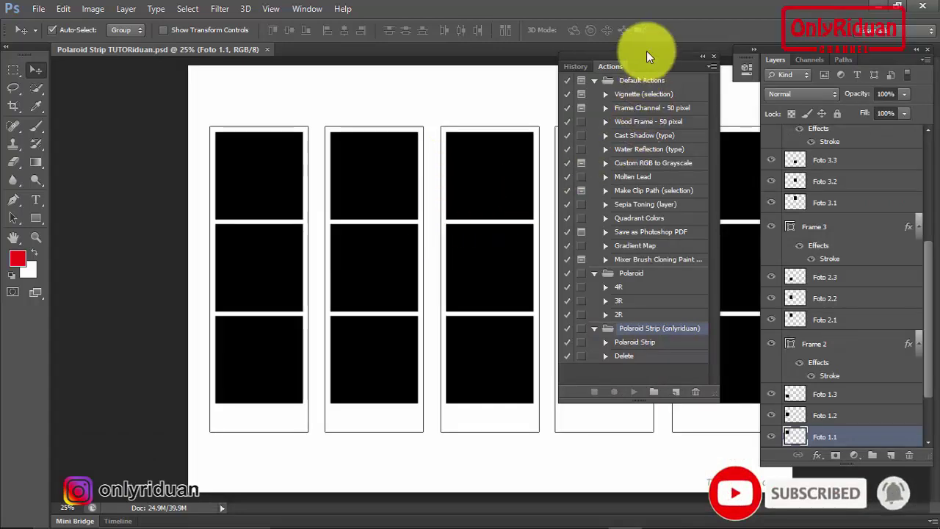
left_click_drag(646, 51, 110, 109)
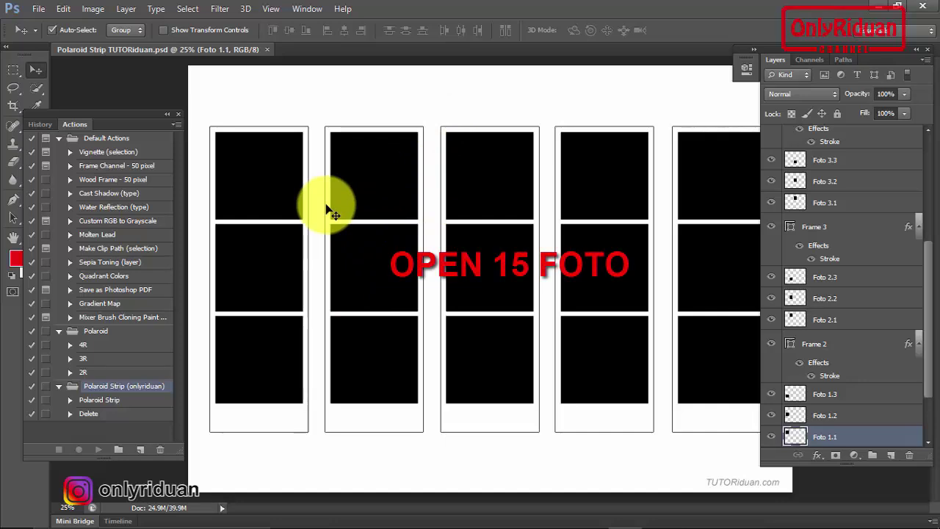
Open every photo in the BTS folder as separate Photoshop documents
left_click(38, 13)
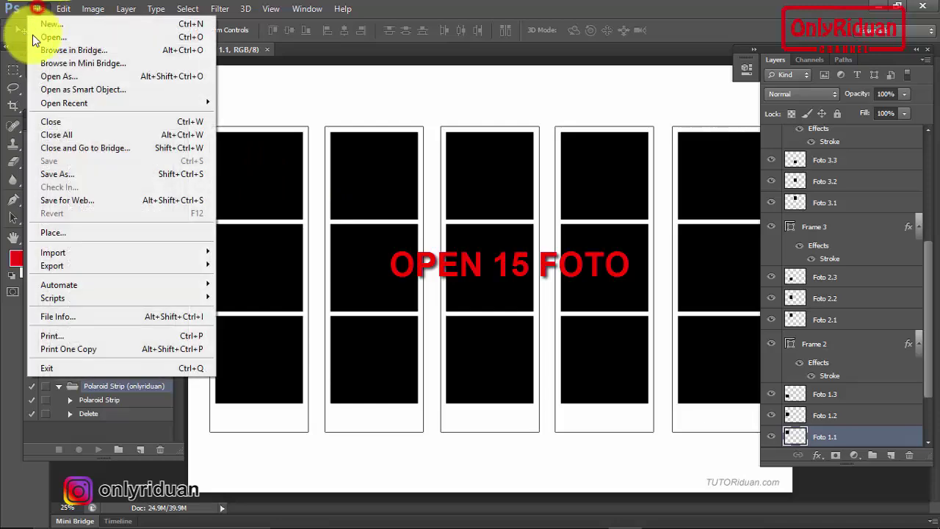
left_click(57, 37)
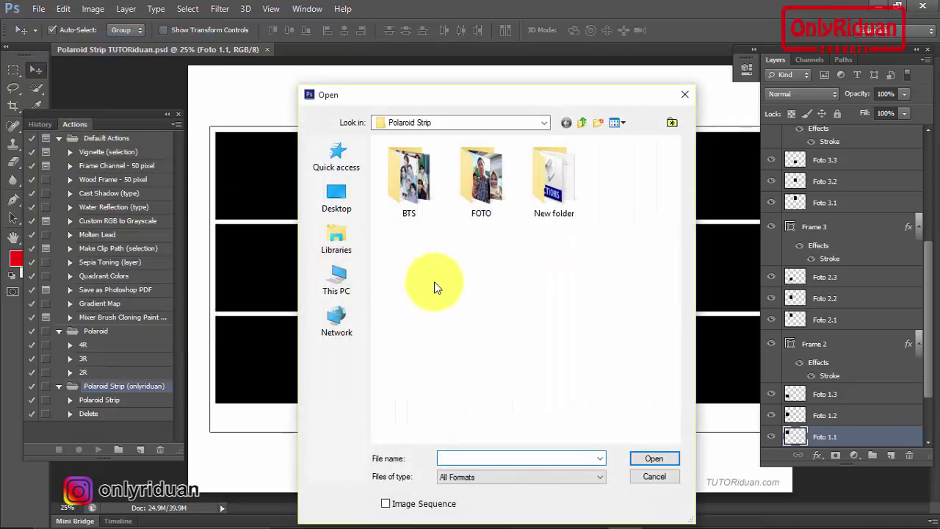
double_click(408, 179)
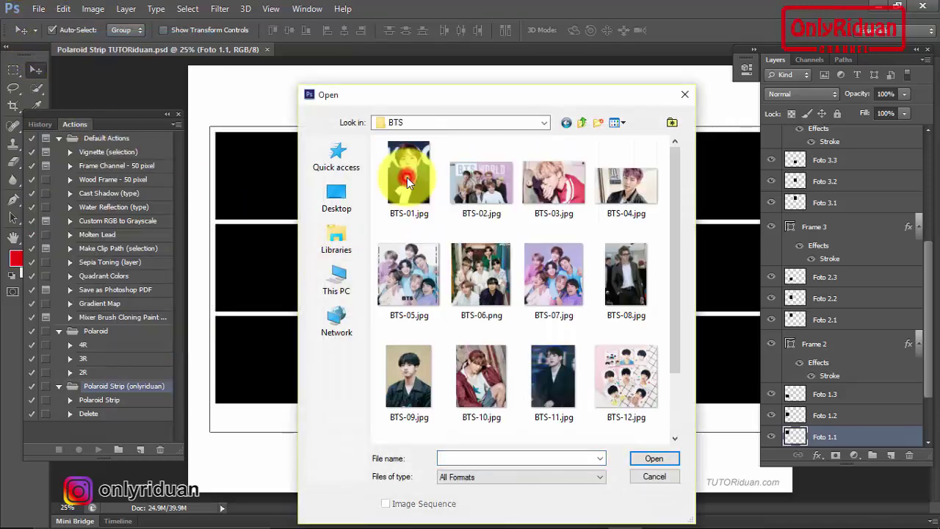
left_click(413, 175)
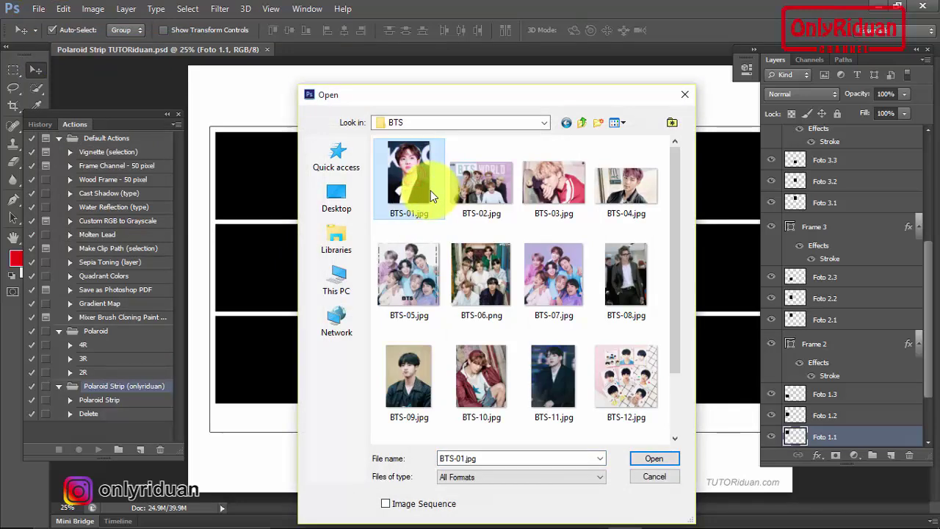
key("ctrl+a")
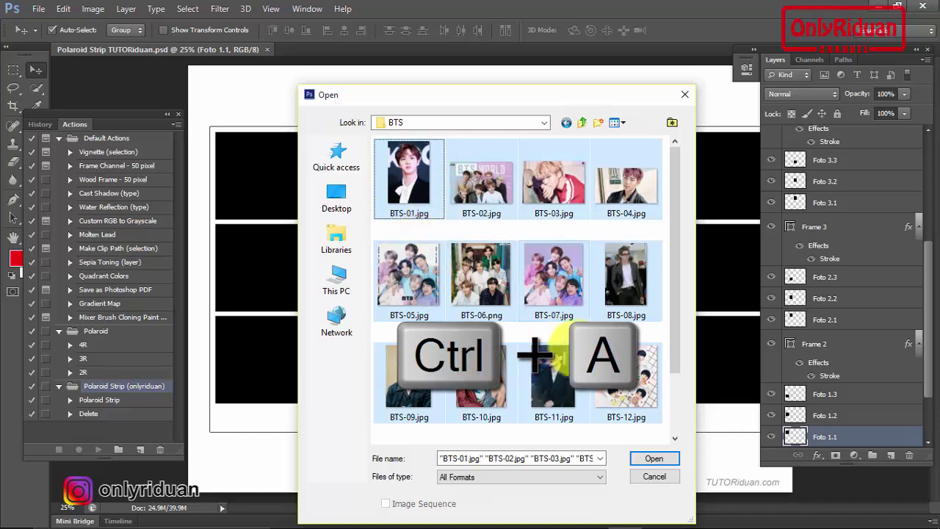
left_click(657, 458)
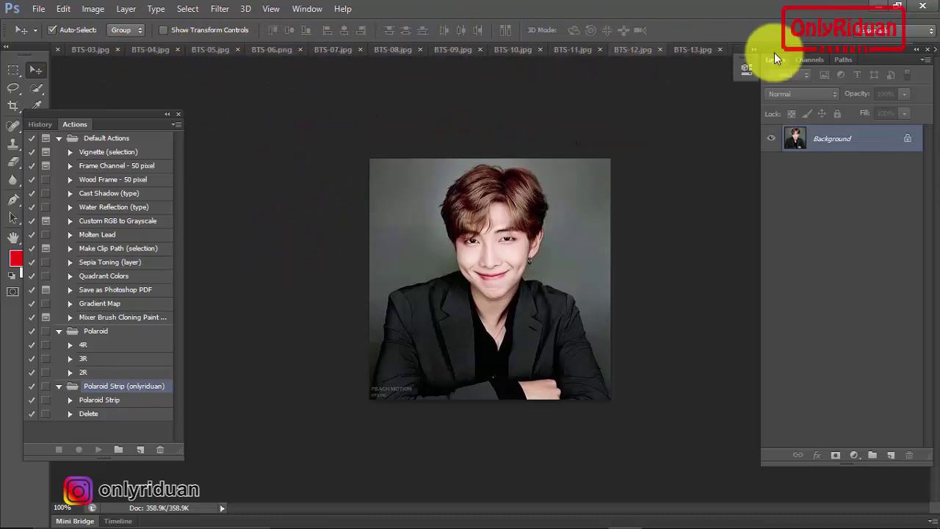
Float the Layers panel and switch back to the Polaroid Strip TUTORiduan.psd document
left_click_drag(823, 47, 807, 79)
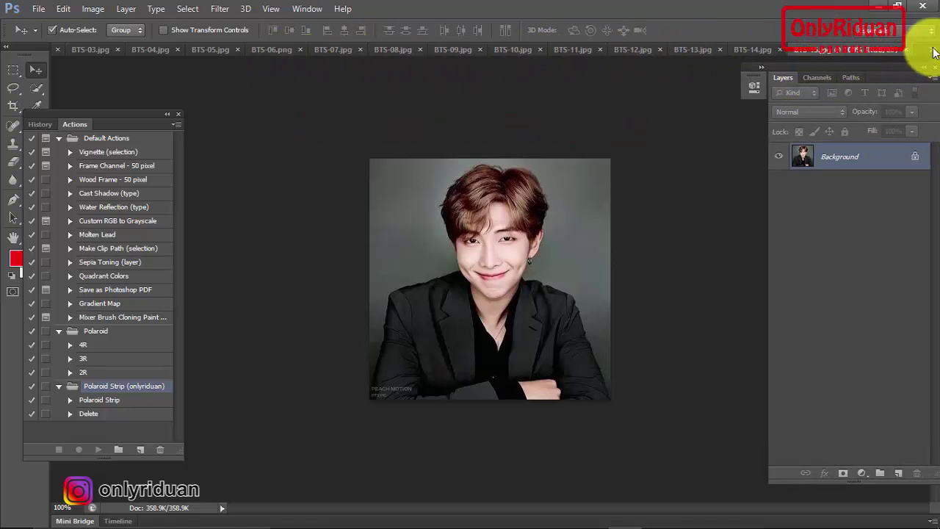
left_click(933, 51)
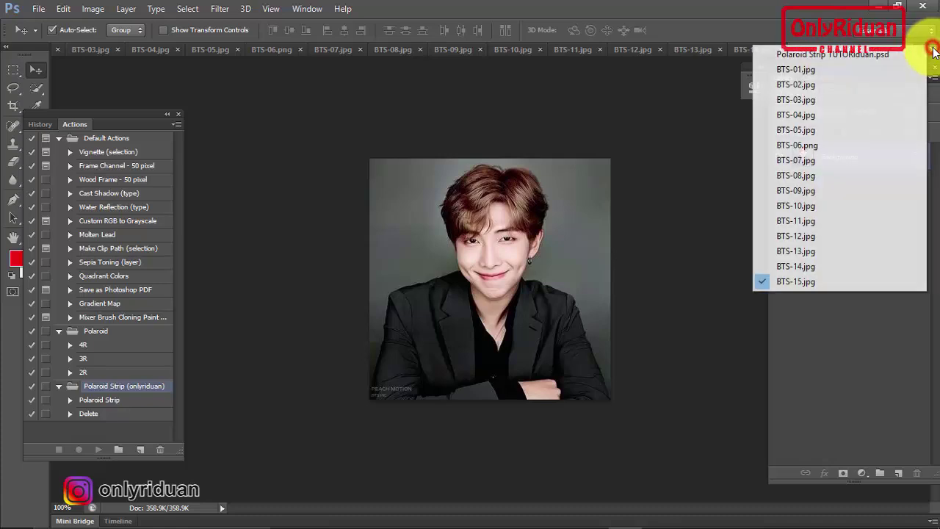
left_click(819, 55)
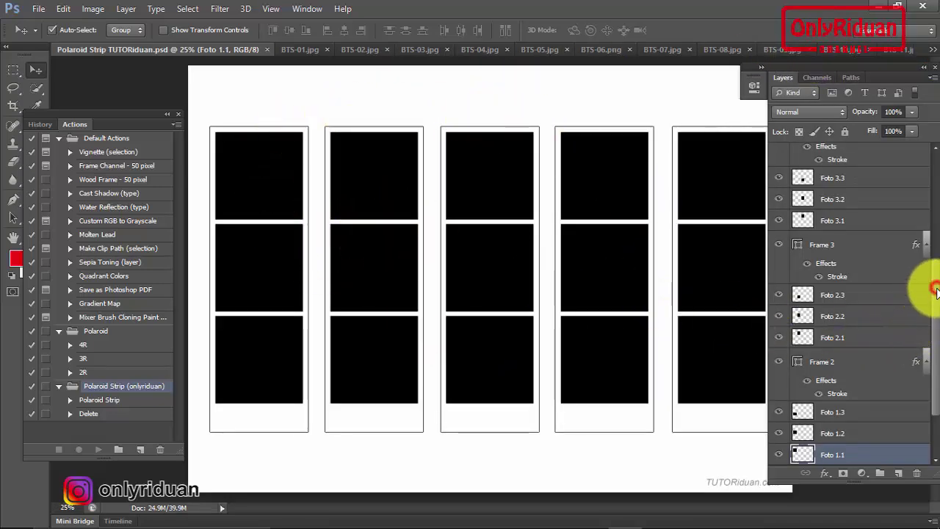
With layer Foto 1.1 targeted, run the Polaroid Strip action to place the BTS photos
left_click_drag(936, 292, 923, 335)
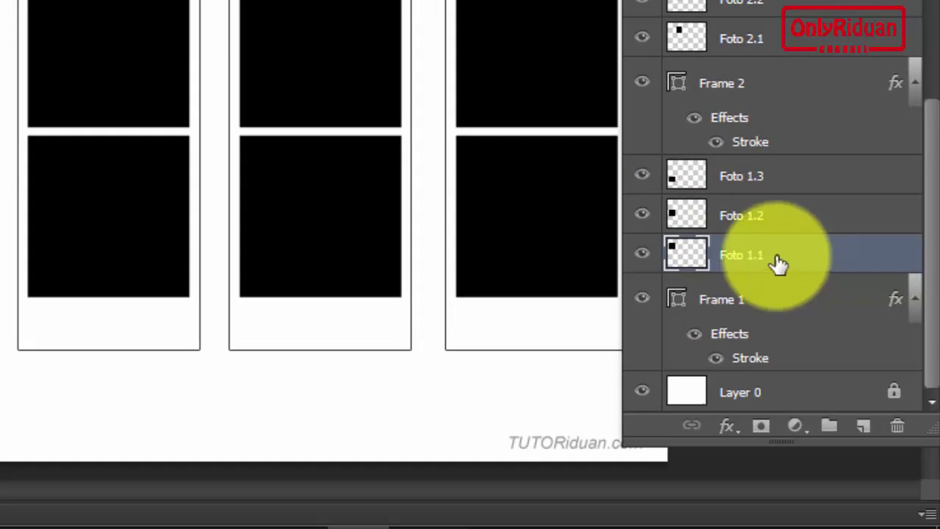
left_click(799, 258)
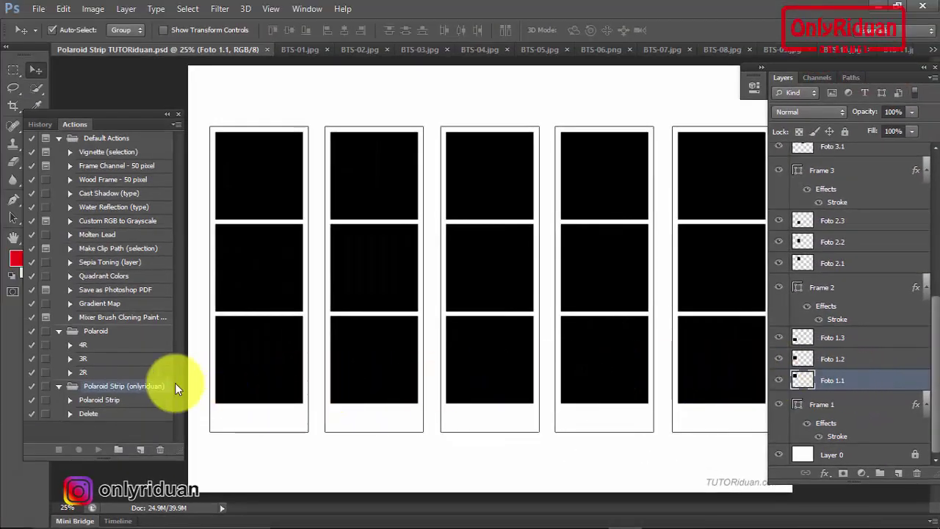
left_click(96, 402)
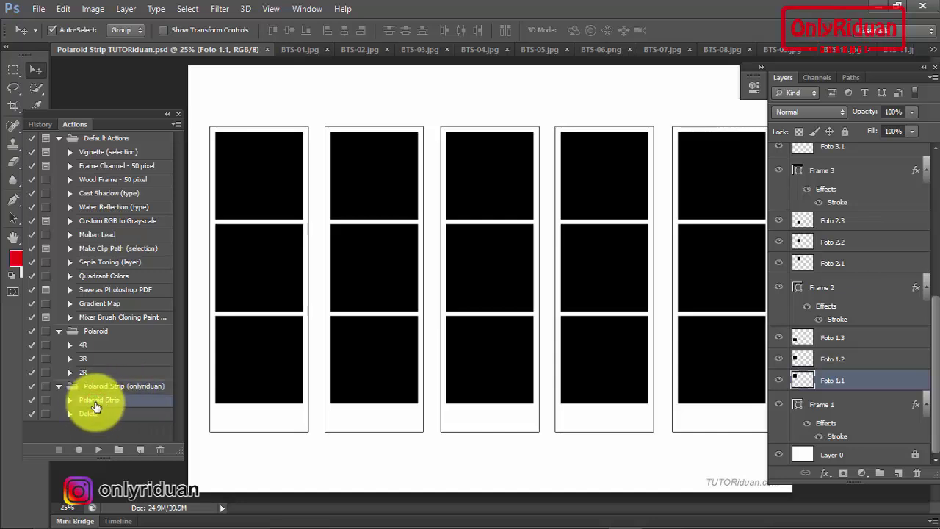
left_click_drag(115, 115, 115, 73)
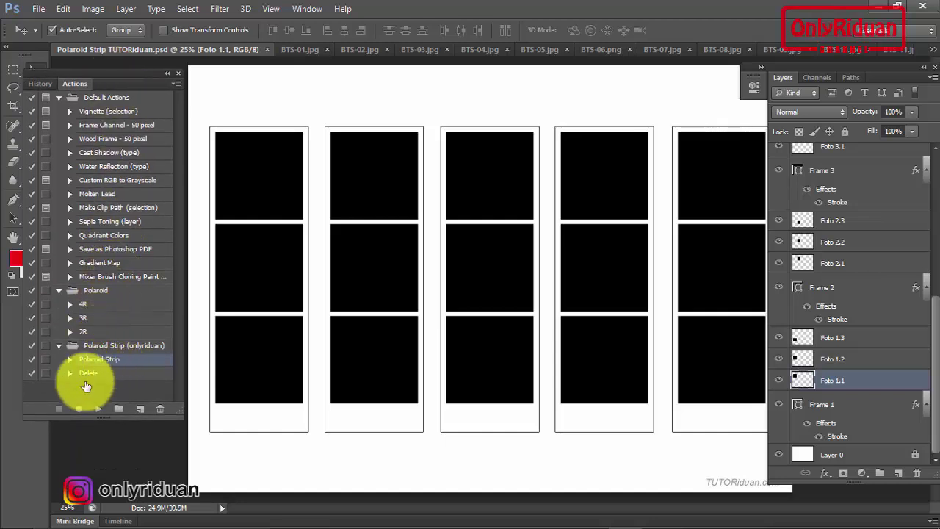
left_click(99, 409)
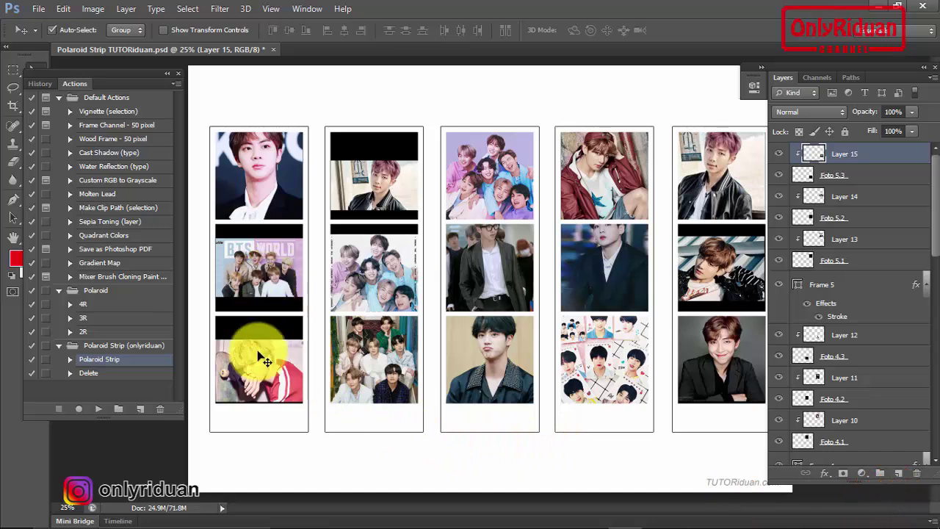
Nudge strip 2's top photo up, enable Auto-Select, and enlarge the first strip's middle photo
left_click_drag(376, 192, 380, 173)
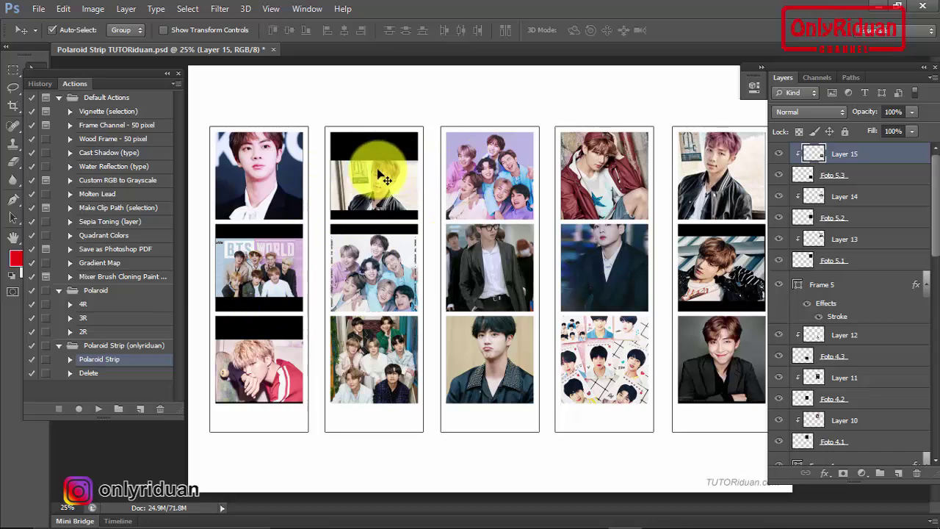
left_click(53, 30)
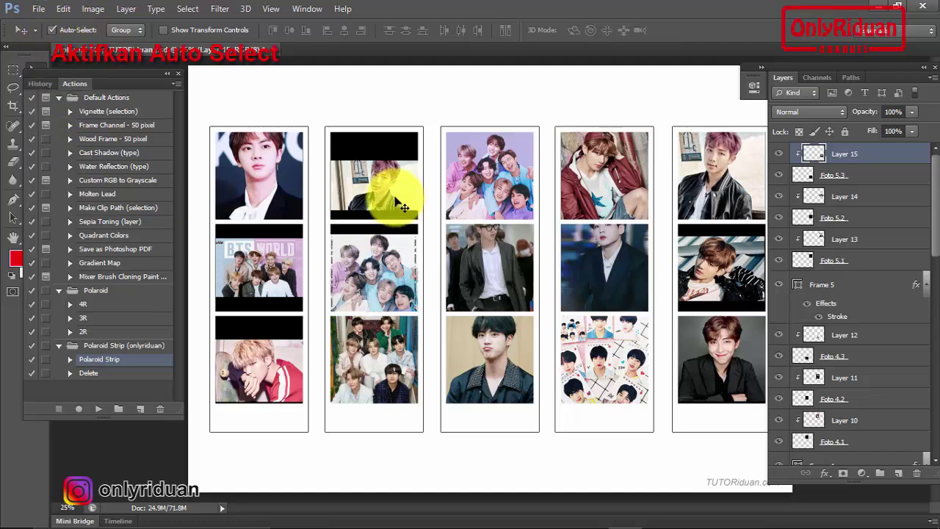
left_click(261, 272)
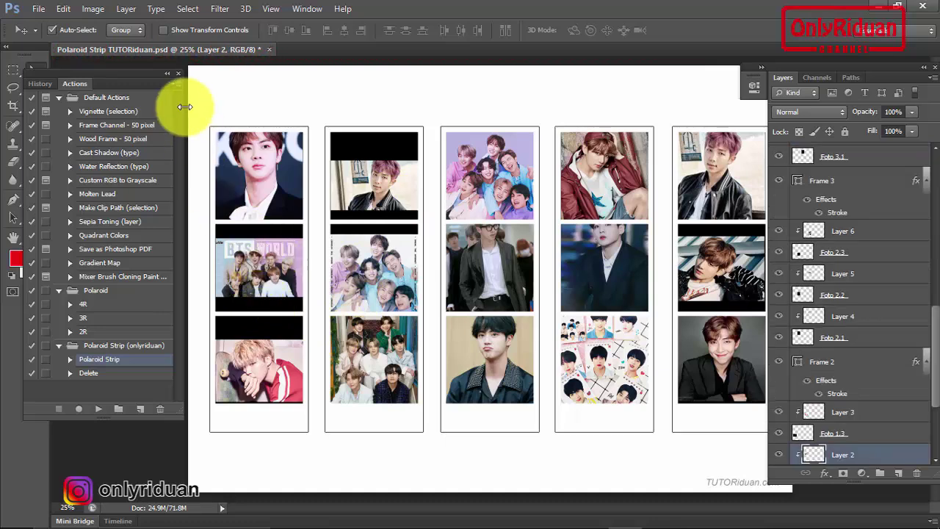
left_click(163, 30)
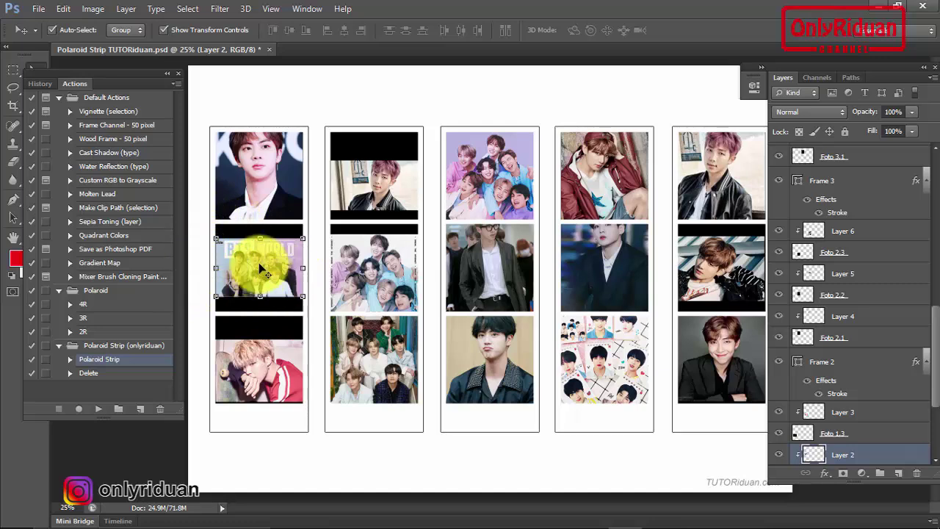
key("shift+alt")
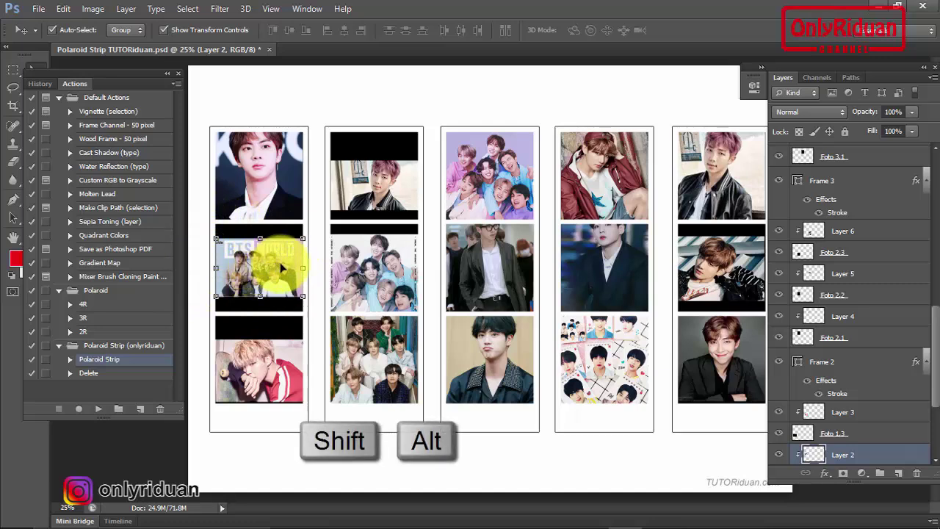
left_click_drag(302, 296, 326, 312)
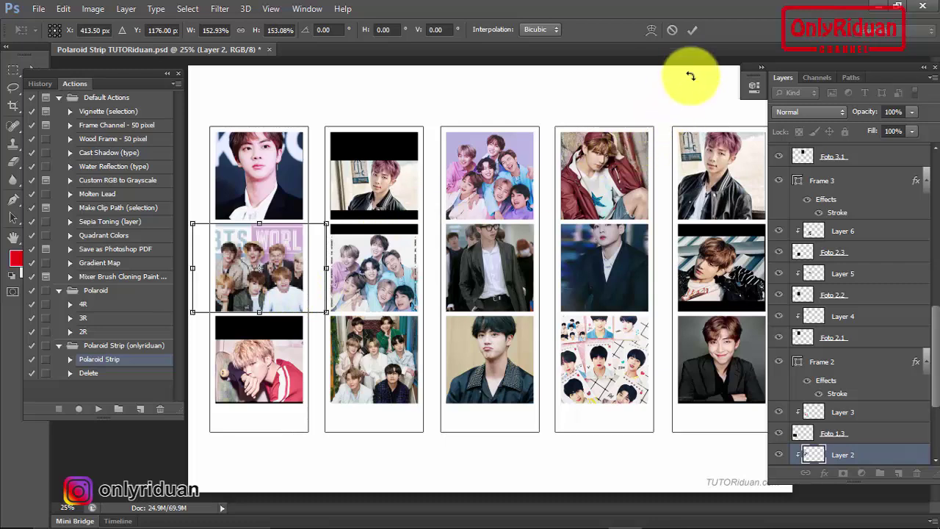
left_click(694, 29)
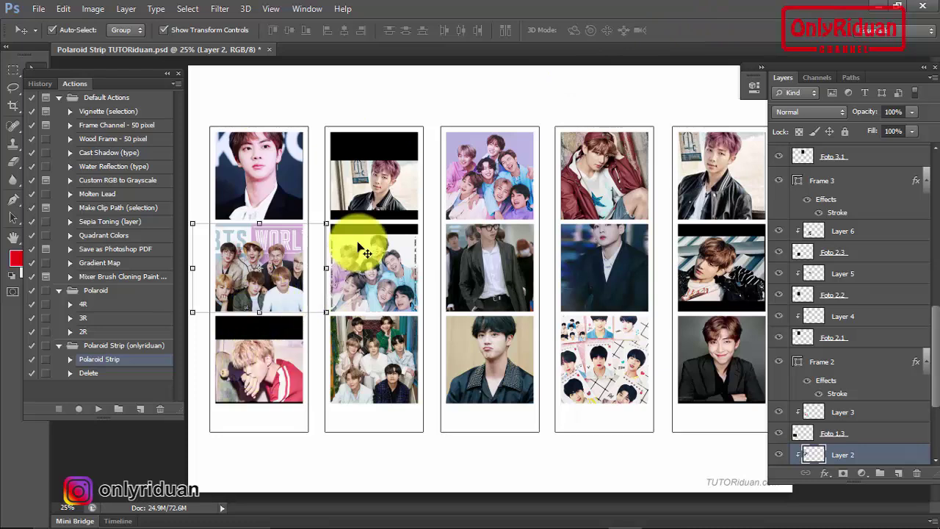
Enlarge and reposition the second strip's top photo until it covers its frame
left_click(389, 196)
key("shift+alt")
left_click_drag(379, 208, 447, 235)
left_click_drag(405, 194, 396, 183)
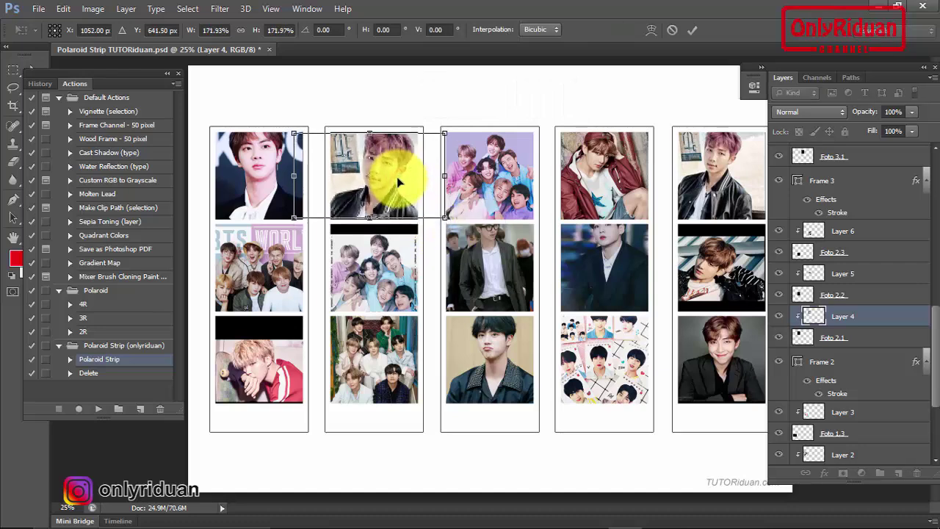
left_click_drag(444, 216, 450, 220)
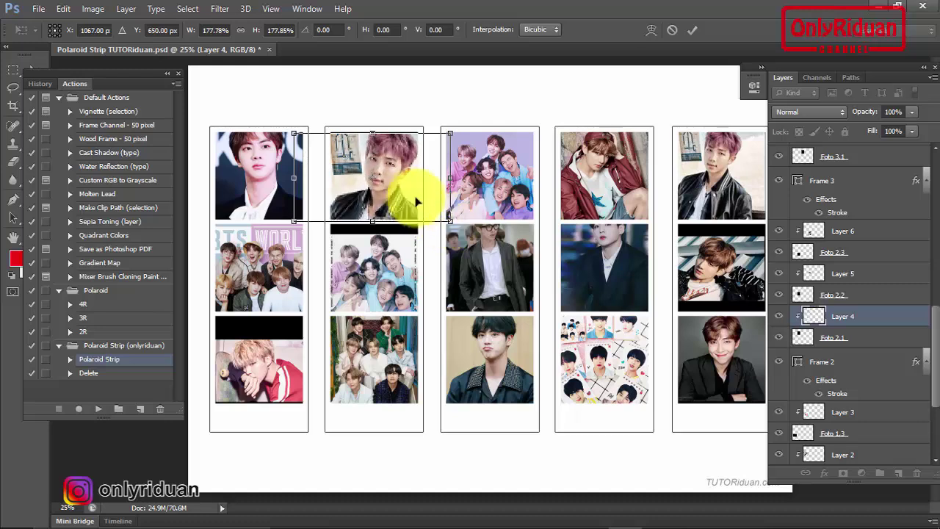
left_click_drag(397, 185, 397, 184)
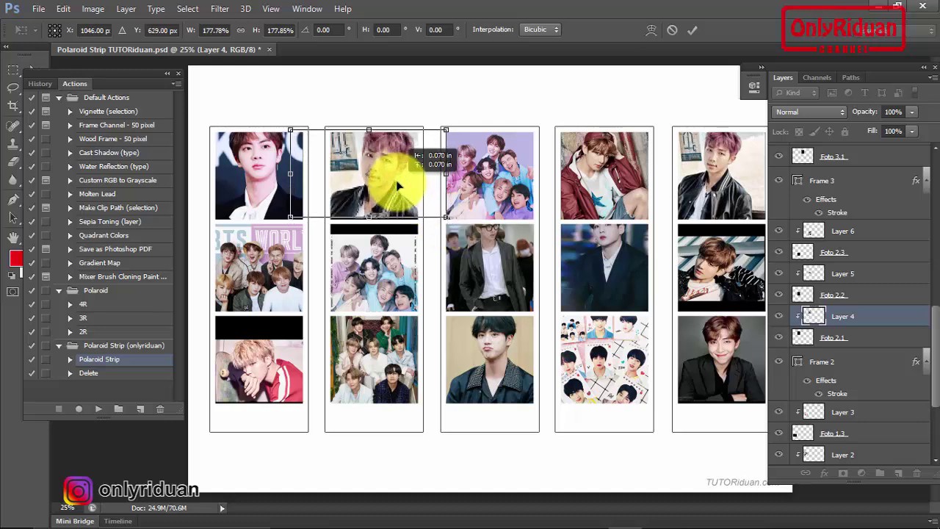
left_click_drag(445, 218, 430, 199)
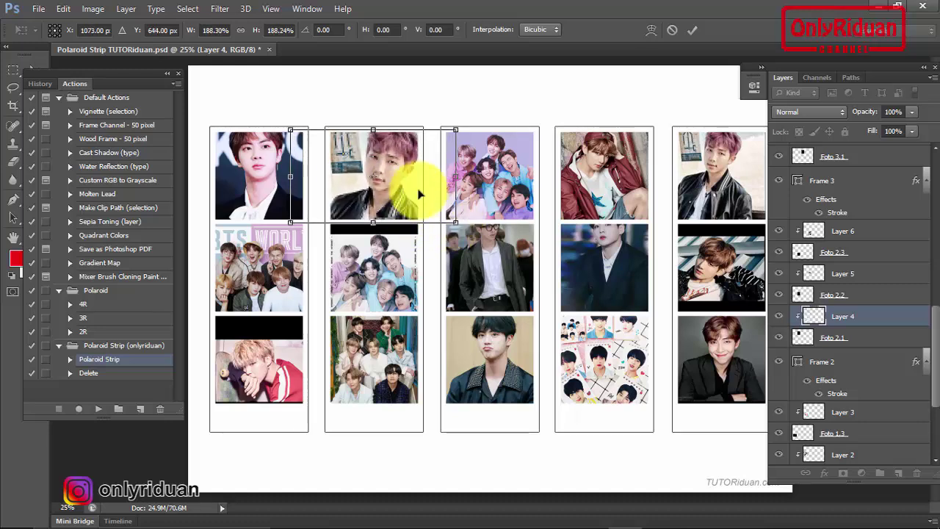
left_click_drag(392, 157, 373, 172)
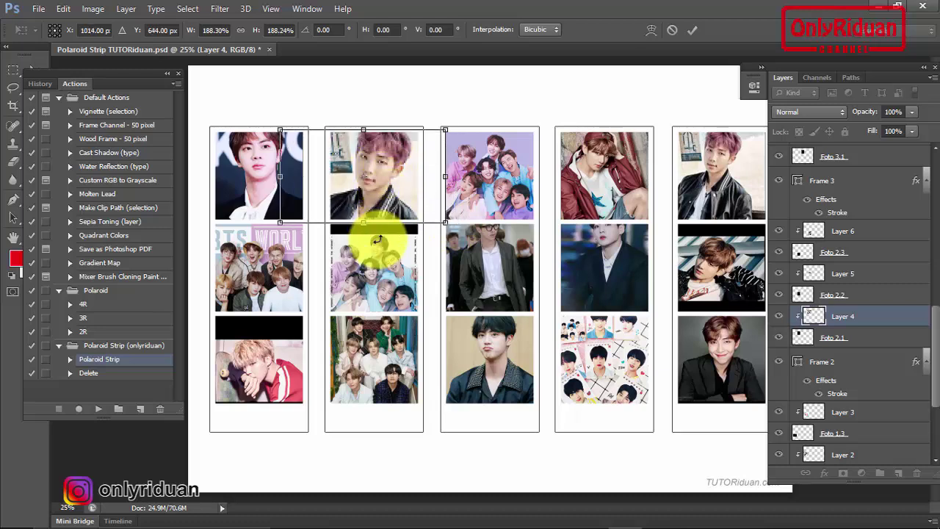
left_click(692, 29)
Enlarge the first strip's bottom photo about 155% and move it up in its frame
left_click(272, 367)
key("shift+alt")
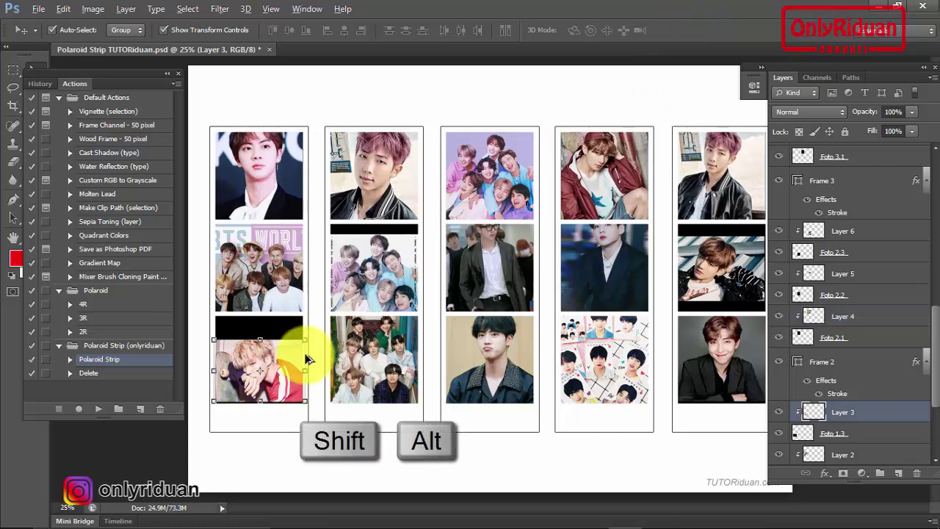
left_click_drag(308, 340, 329, 322)
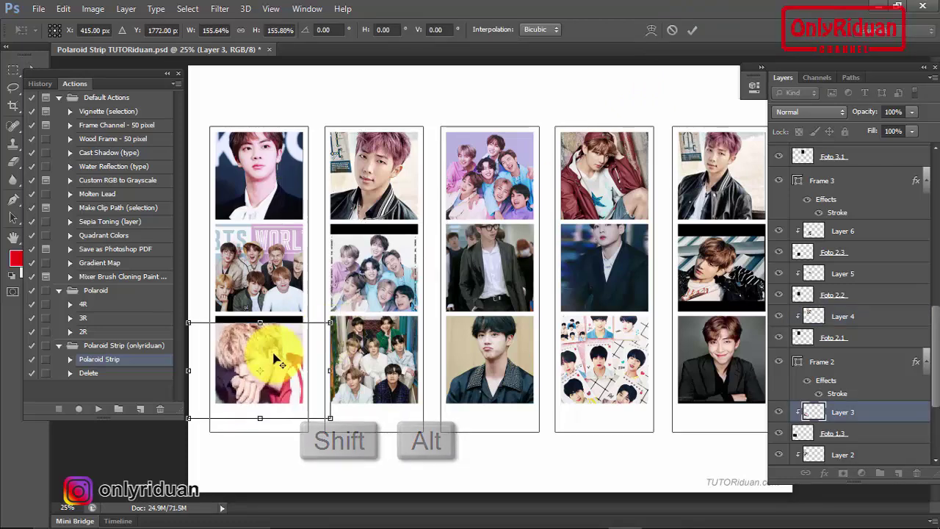
left_click_drag(274, 353, 278, 344)
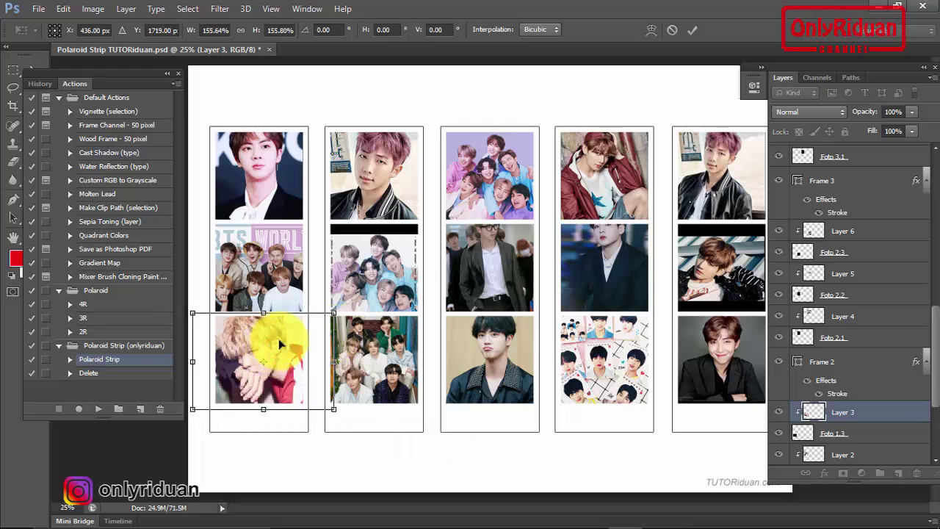
left_click(694, 31)
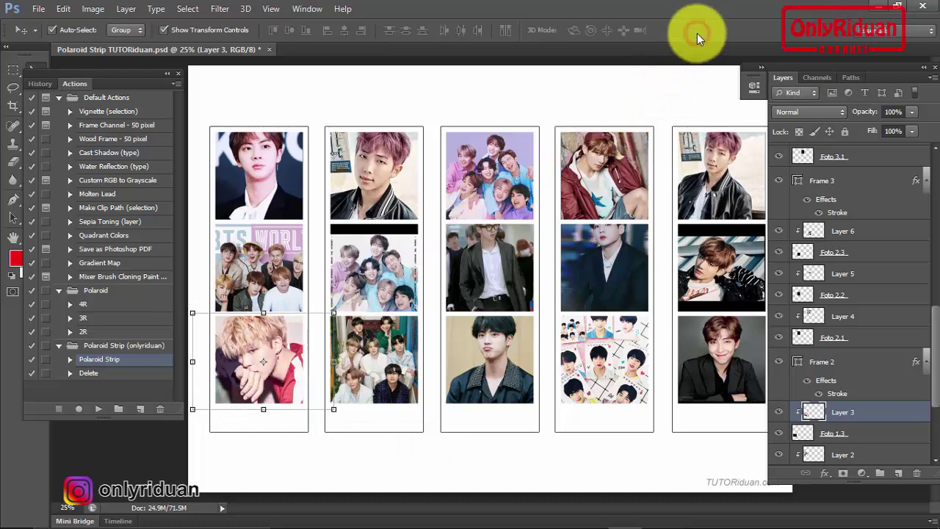
Enlarge the right strip's middle photo proportionally from its centre to fill its slot
left_click(712, 276)
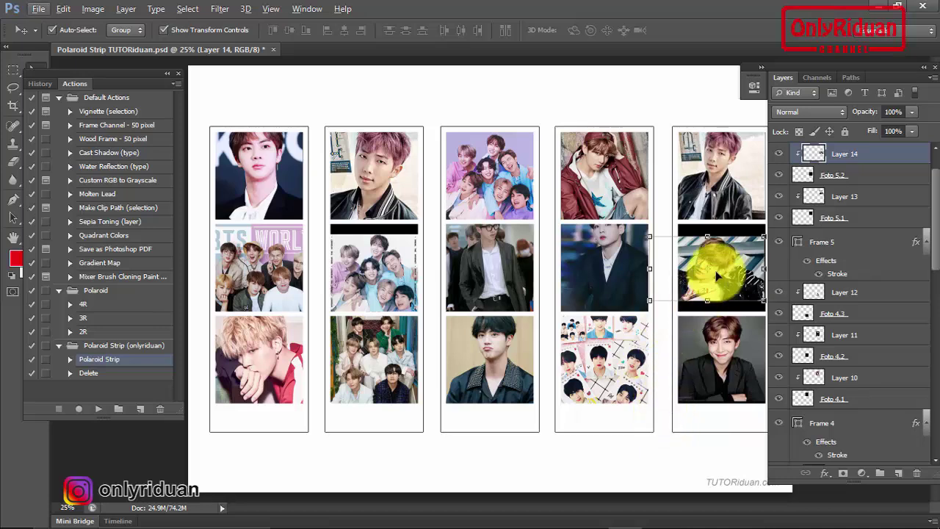
key("shift+alt")
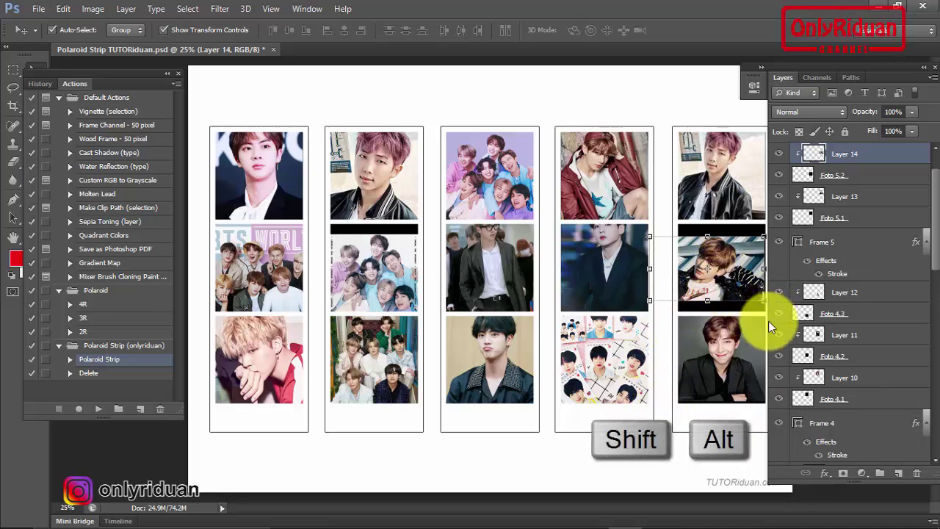
left_click_drag(768, 312, 781, 315)
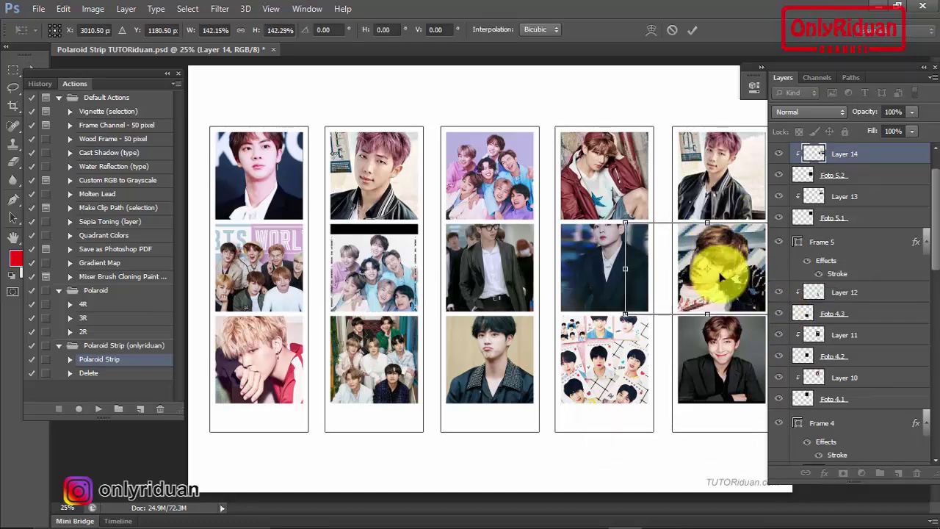
left_click(694, 29)
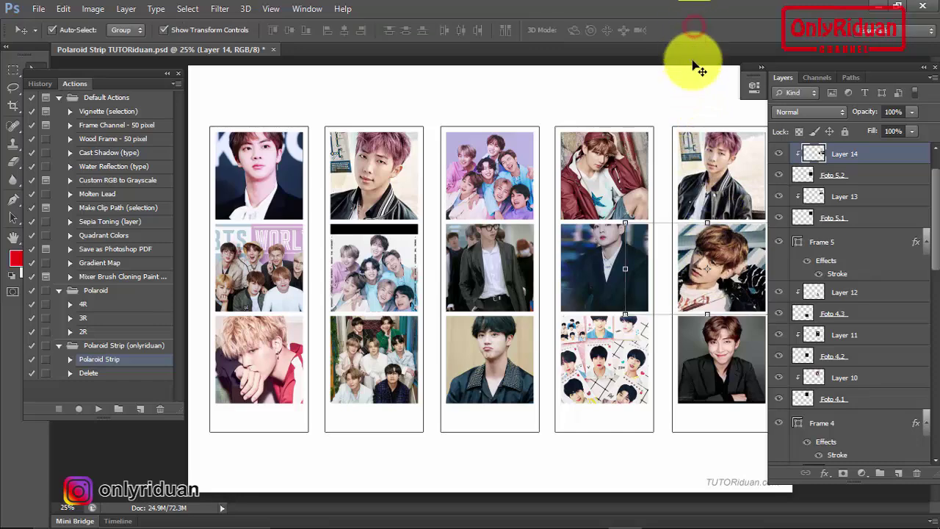
scroll(191, 94, "down", 1)
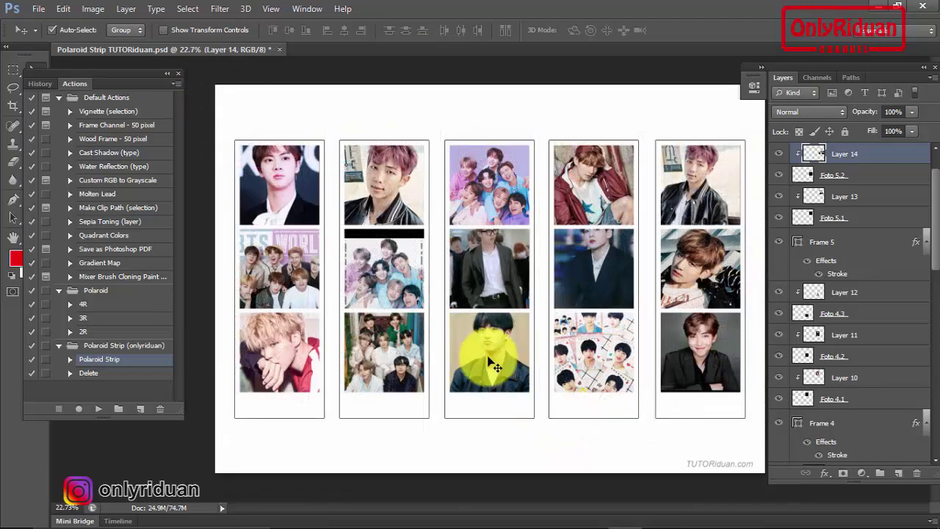
Enlarge the second strip's middle photo, nudge it up, then turn off Show Transform Controls
left_click(392, 267)
left_click(163, 29)
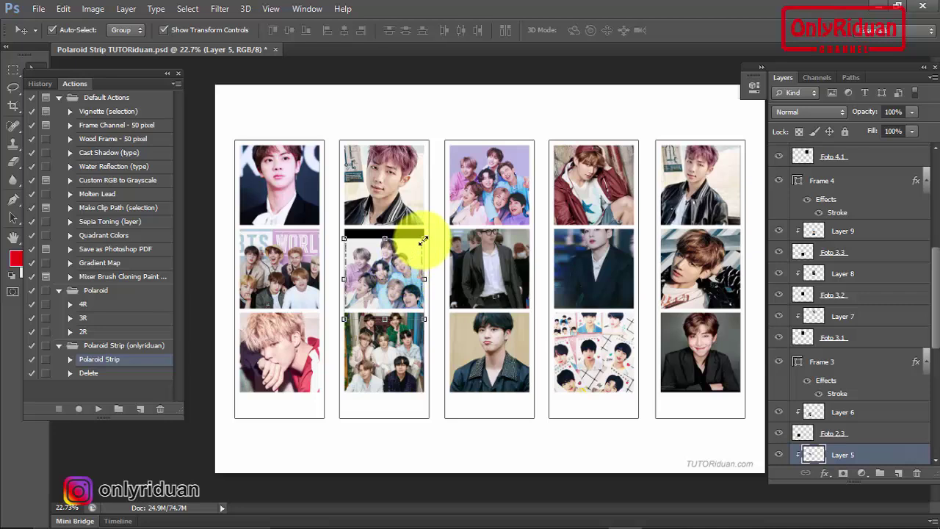
left_click_drag(423, 239, 433, 228)
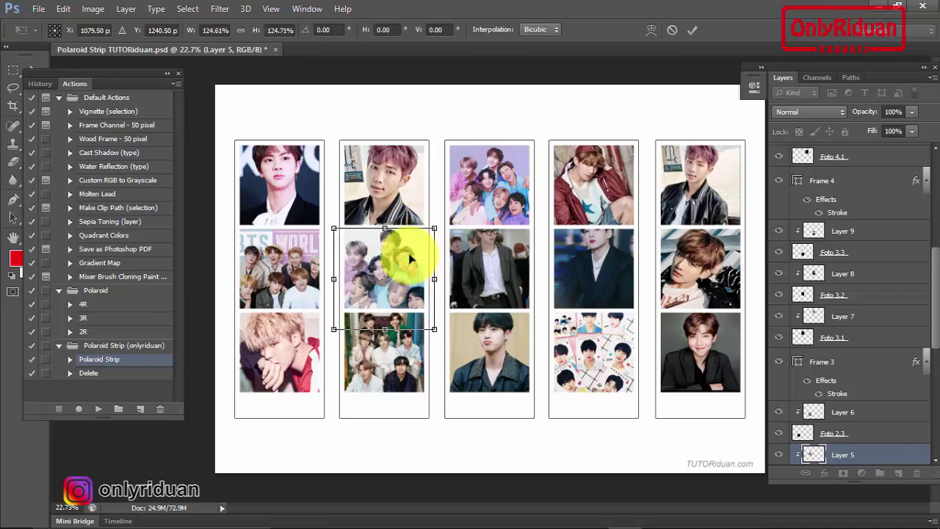
left_click_drag(410, 258, 409, 254)
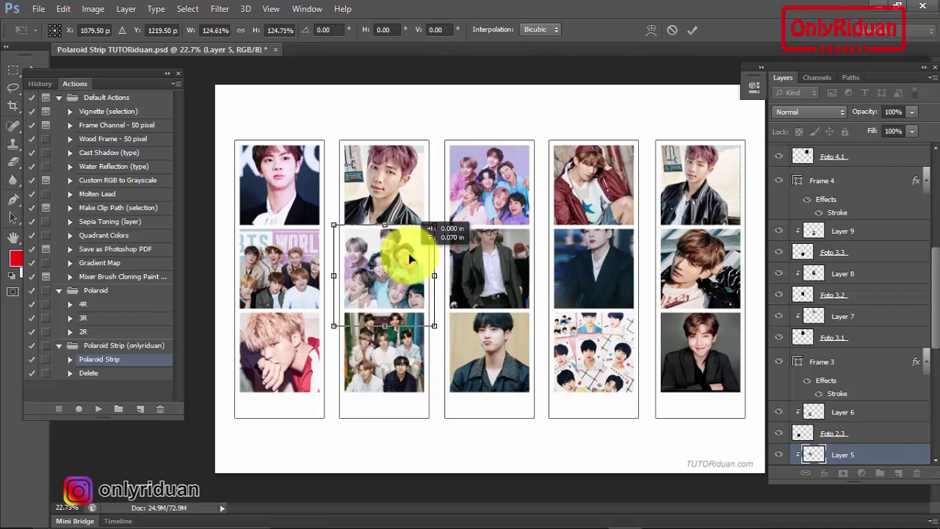
left_click(690, 29)
left_click(168, 30)
Reposition the third strip's middle and bottom photos and the fourth strip's middle photo
left_click_drag(485, 265, 492, 279)
key("ctrl+v")
left_click_drag(574, 272, 596, 281)
left_click_drag(490, 334, 495, 350)
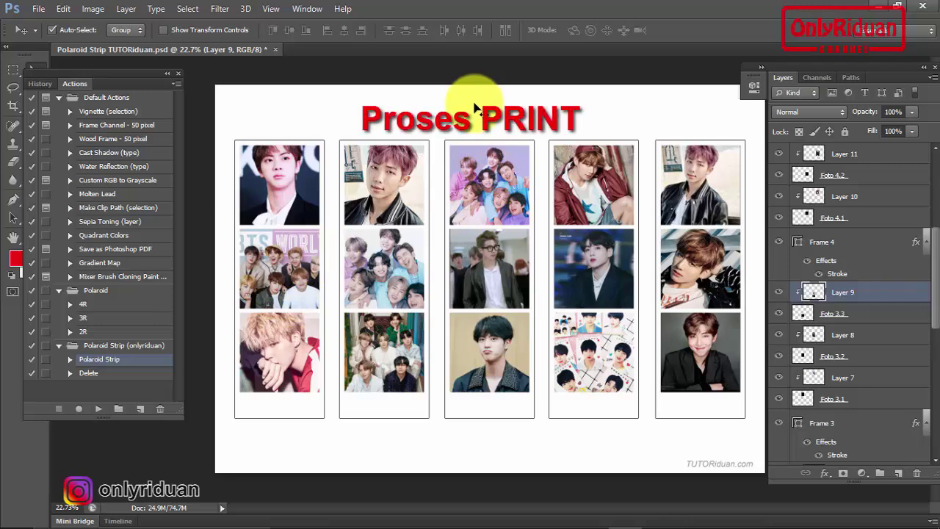
Check the EPSON L800 printer properties and print the filled strip sheet
left_click(38, 9)
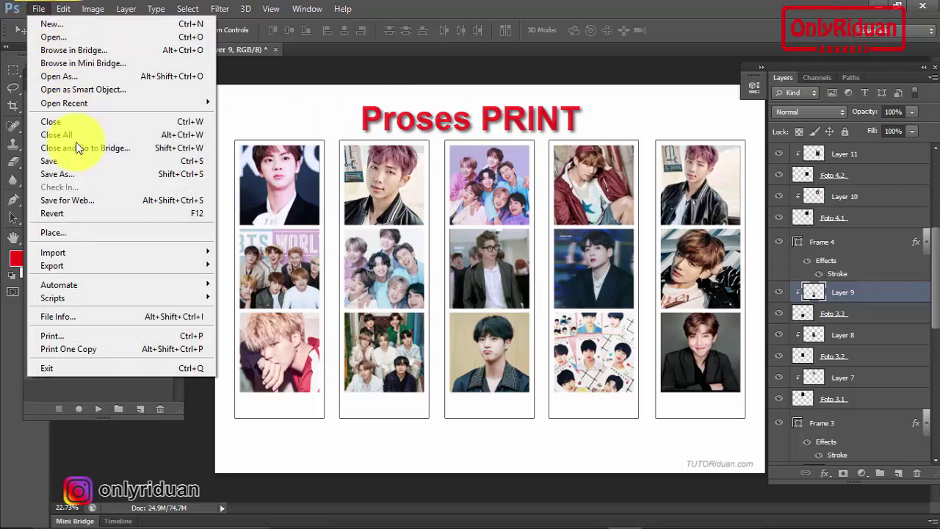
key("Escape")
left_click(65, 336)
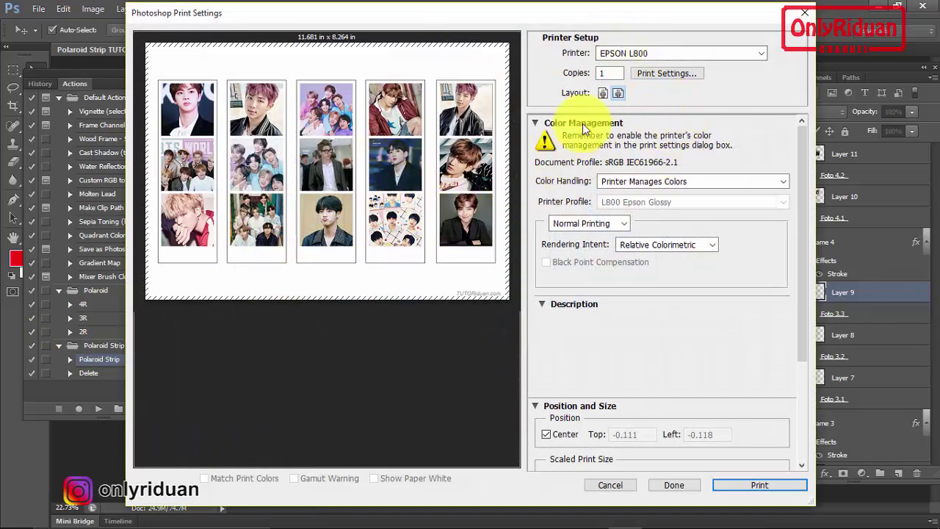
left_click(666, 73)
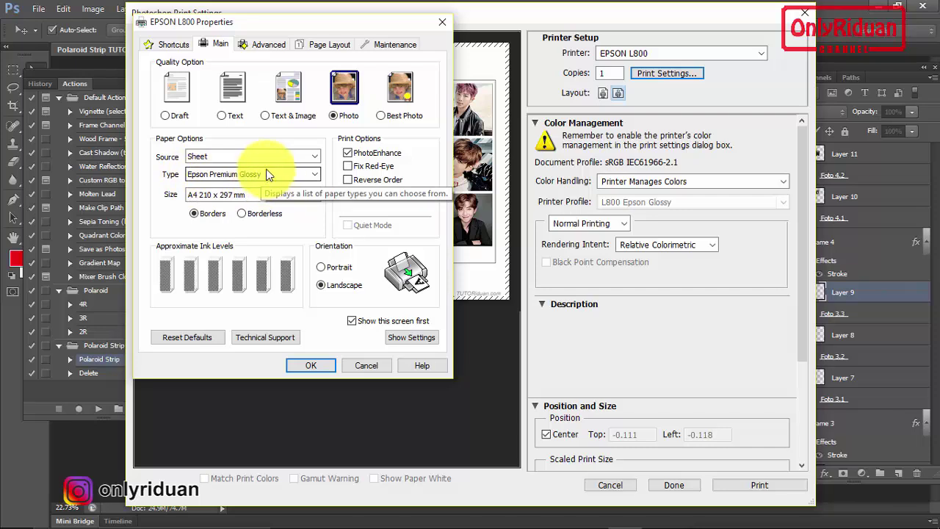
left_click(312, 364)
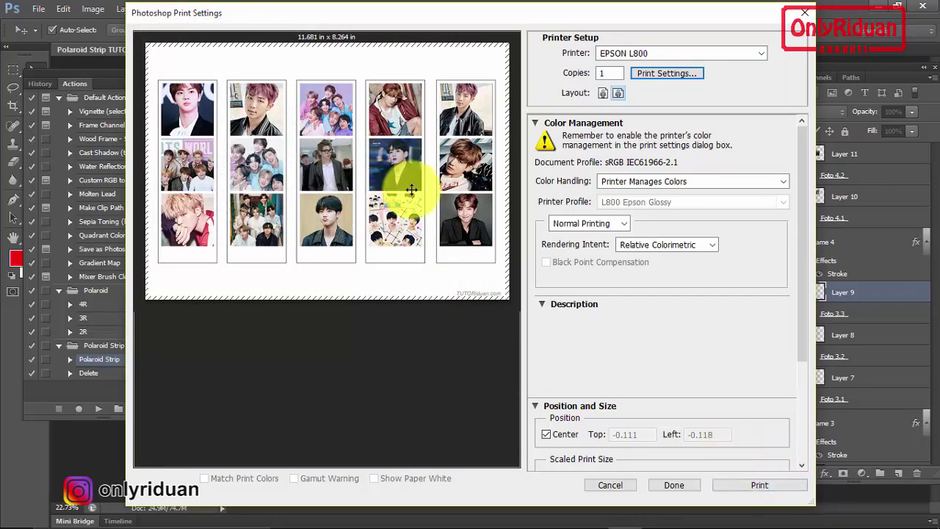
left_click(762, 483)
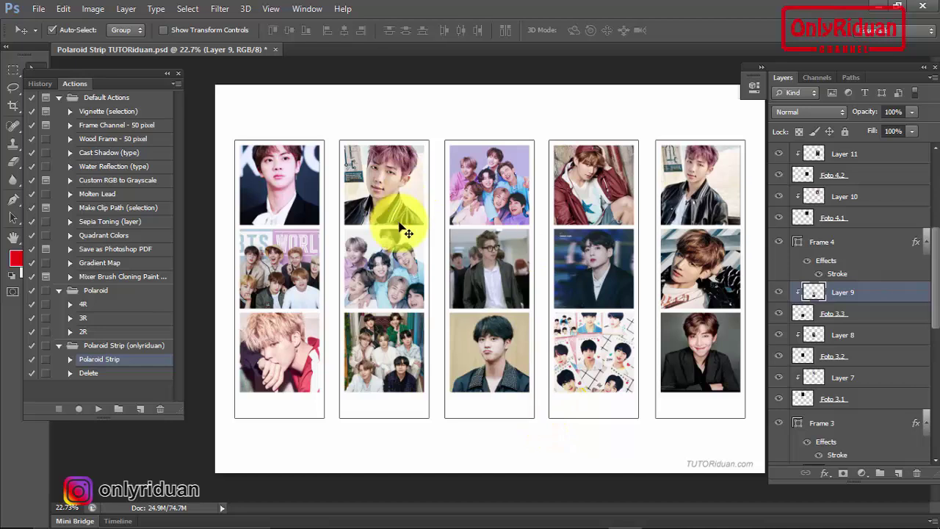
Select top photo layer Layer 15 and play the Delete action to remove all photos
scroll(917, 253, "up", 2)
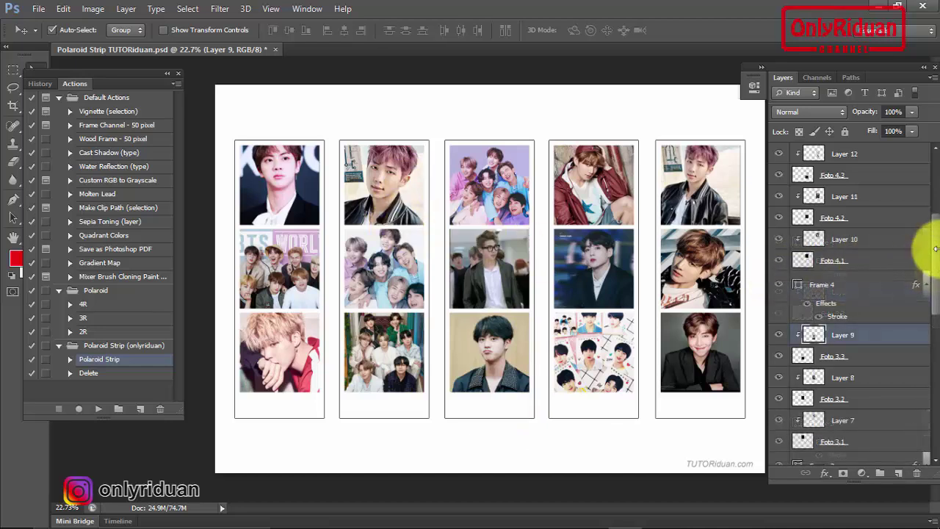
scroll(918, 264, "up", 5)
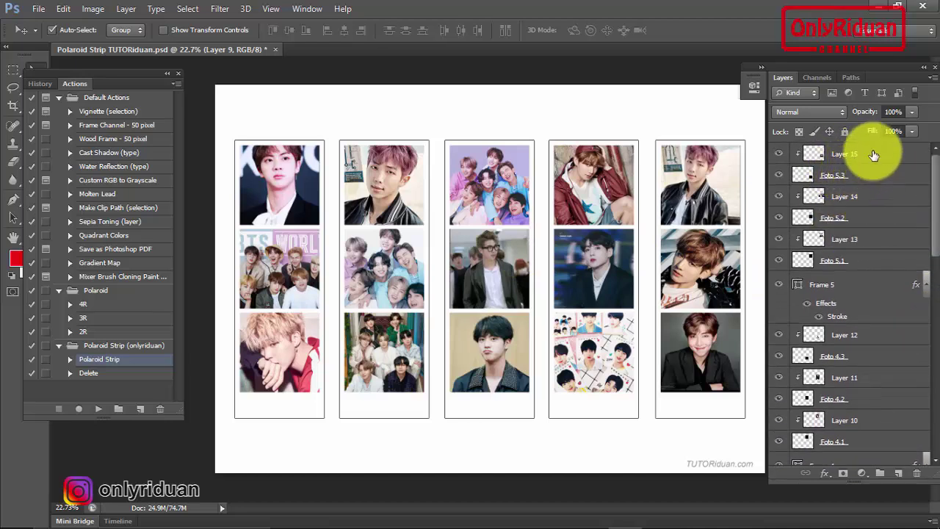
left_click(879, 154)
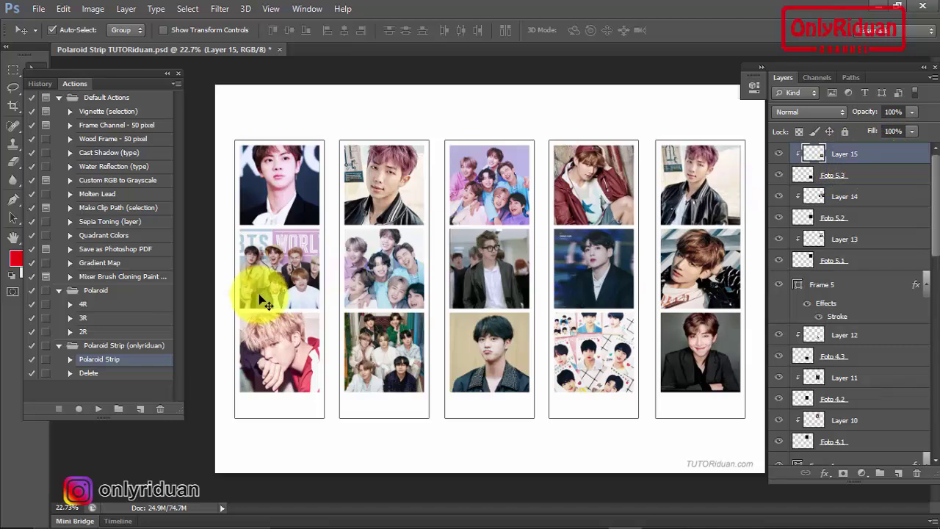
left_click(169, 359)
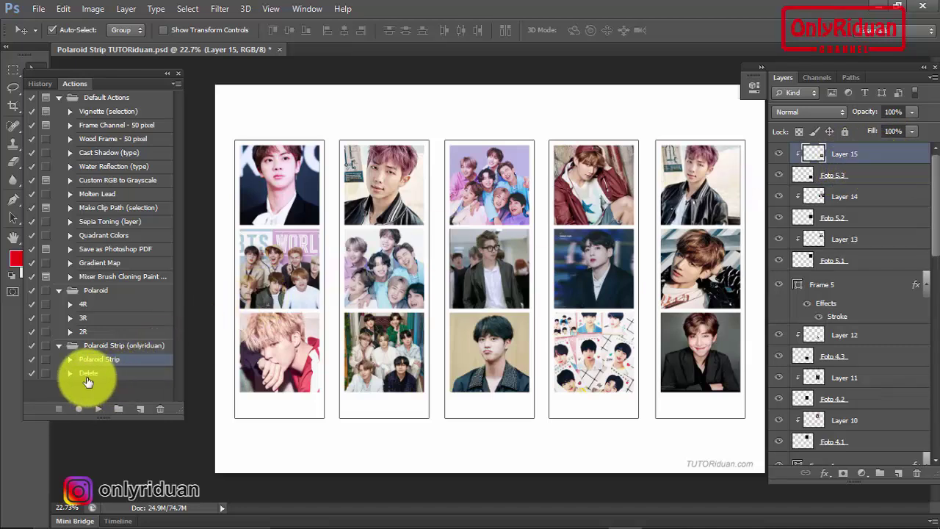
left_click(87, 375)
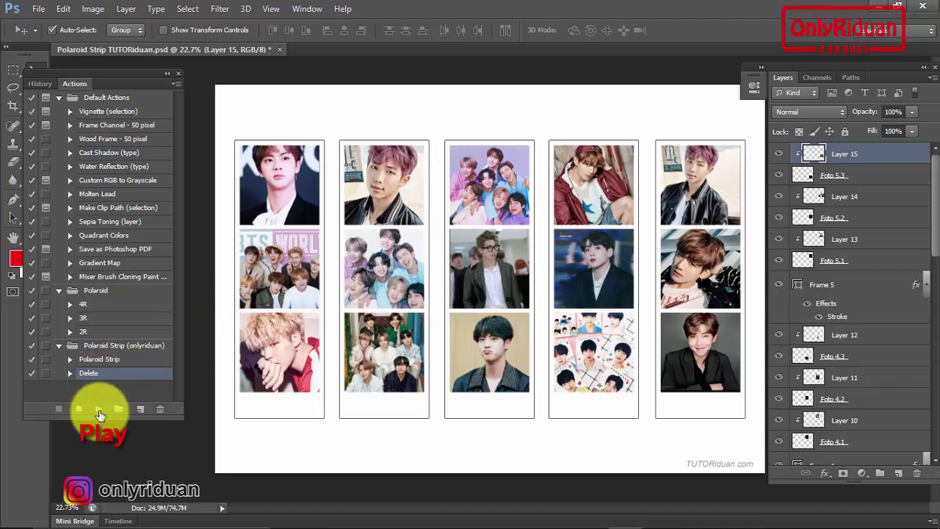
left_click(100, 409)
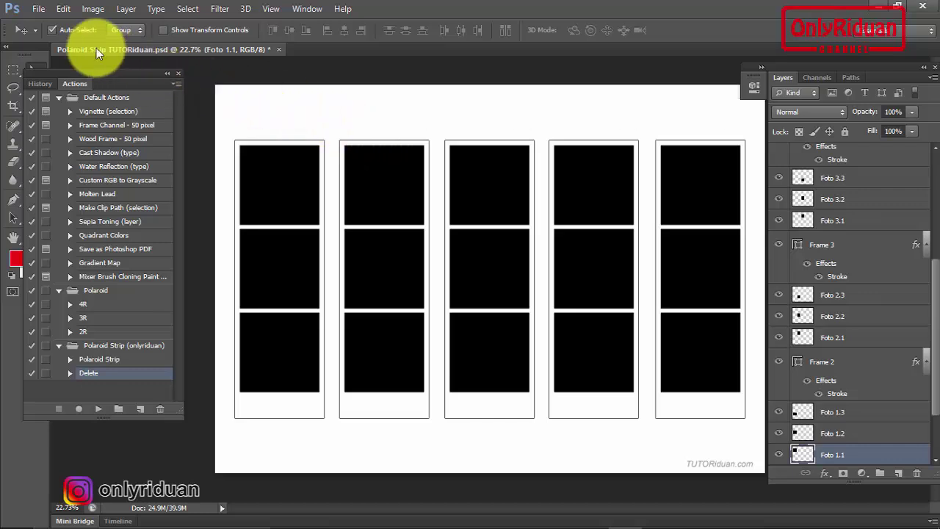
Open all photos in the FOTO folder, then switch back to the Polaroid Strip template
left_click(38, 9)
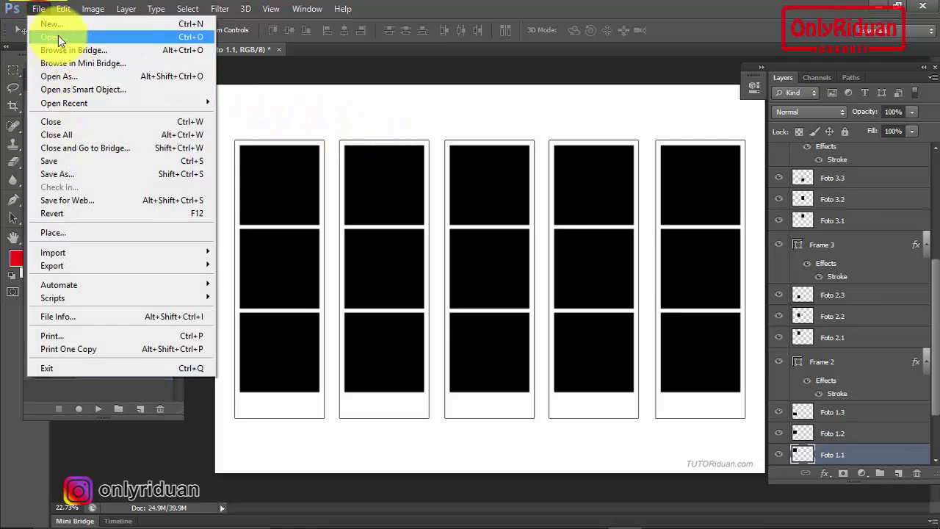
left_click(58, 36)
left_click(583, 121)
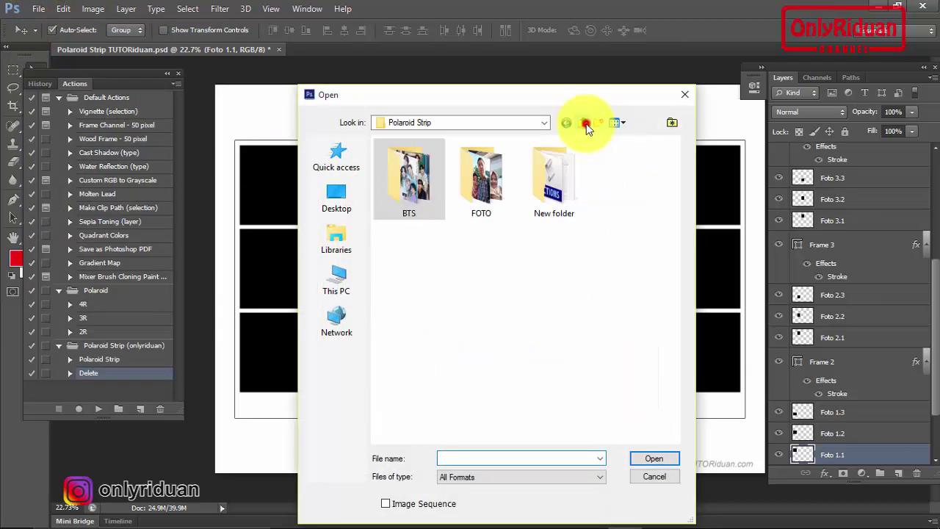
double_click(478, 182)
left_click(405, 175)
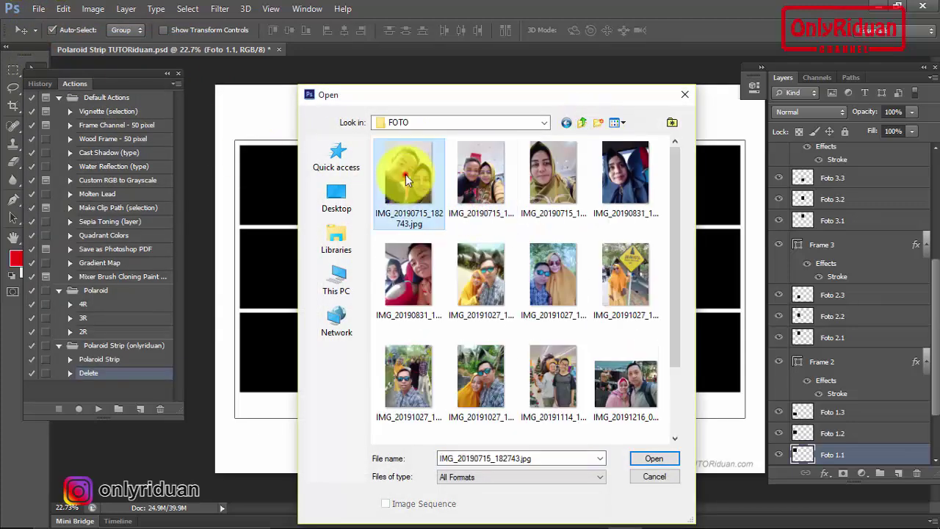
key("ctrl+a")
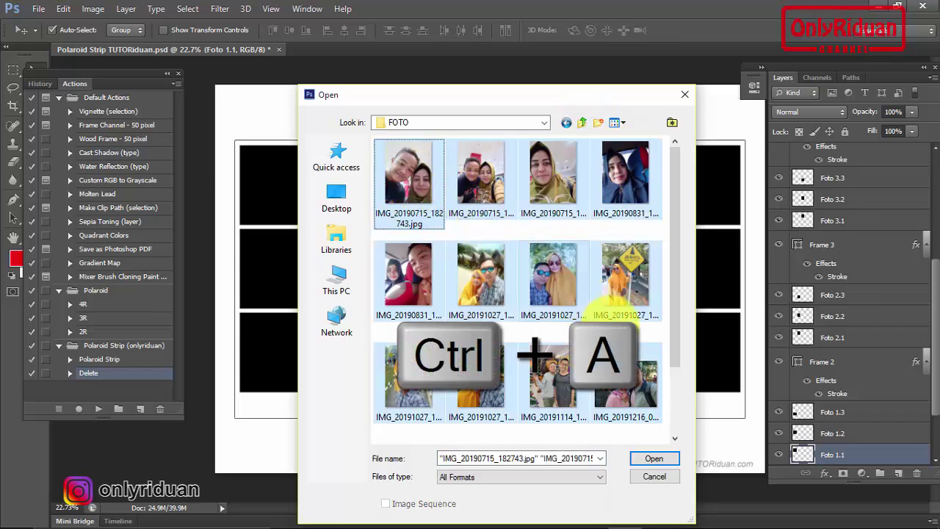
left_click(654, 459)
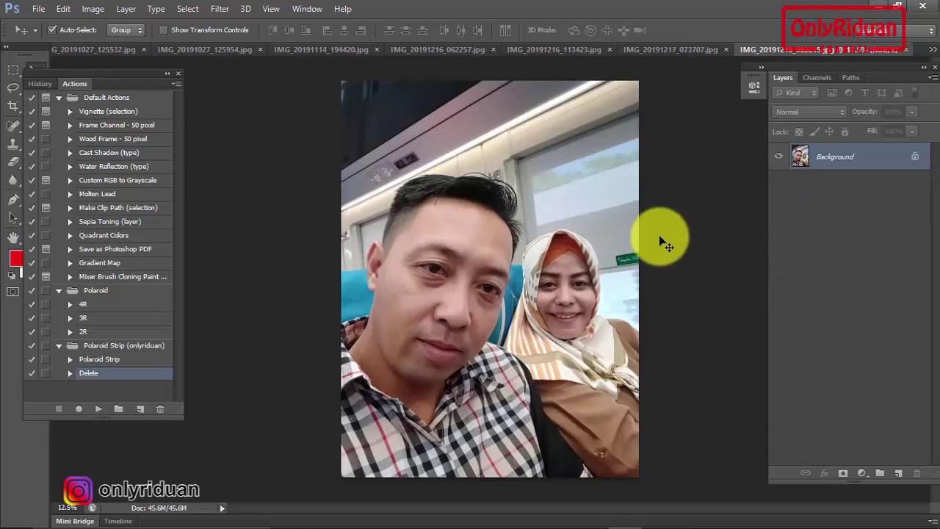
left_click(933, 53)
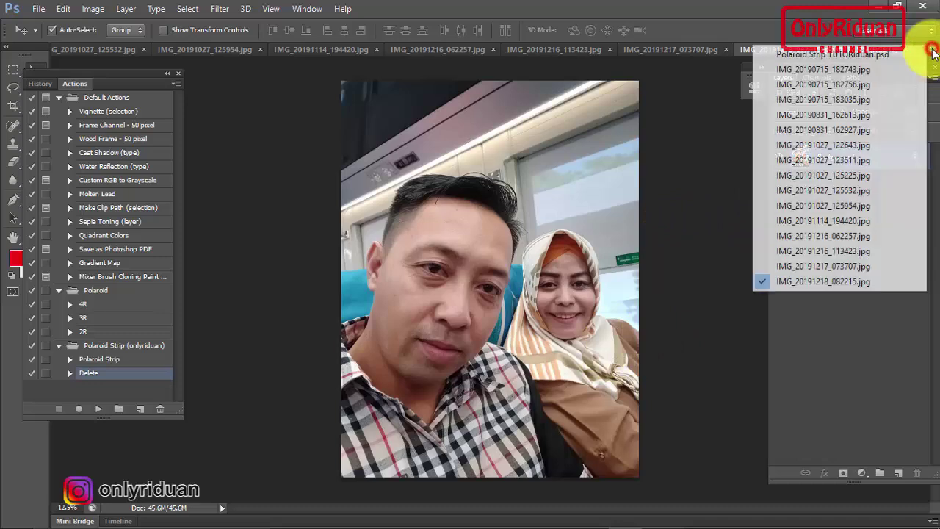
left_click(824, 54)
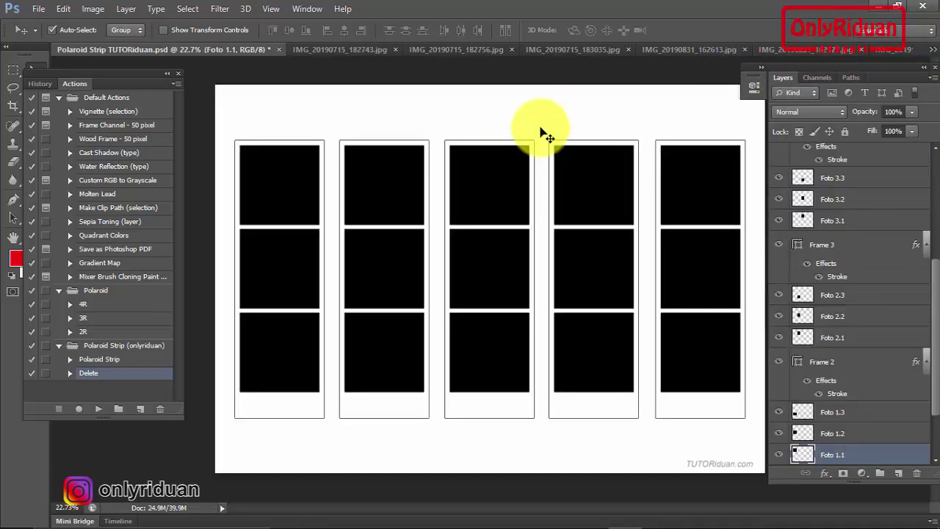
Play the Polaroid Strip action to fill the template frames with the new photos
scroll(917, 337, "down", 3)
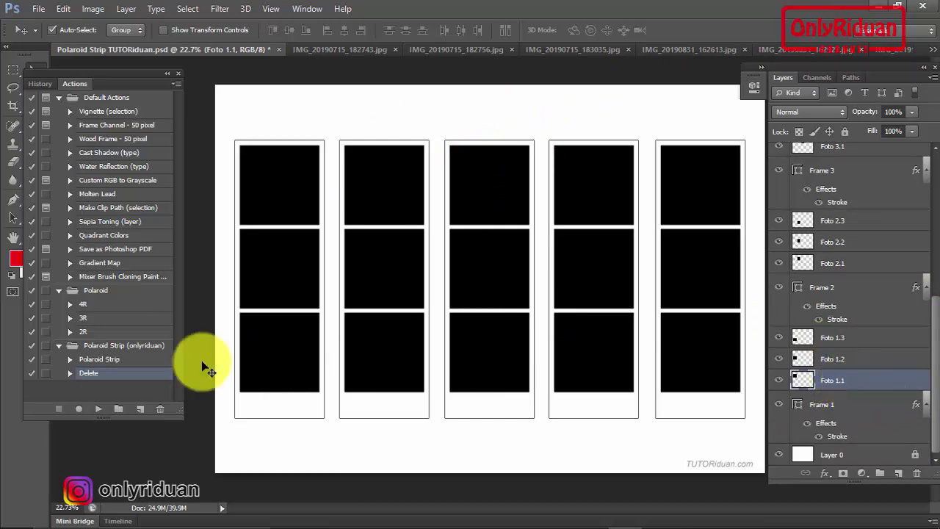
left_click(103, 360)
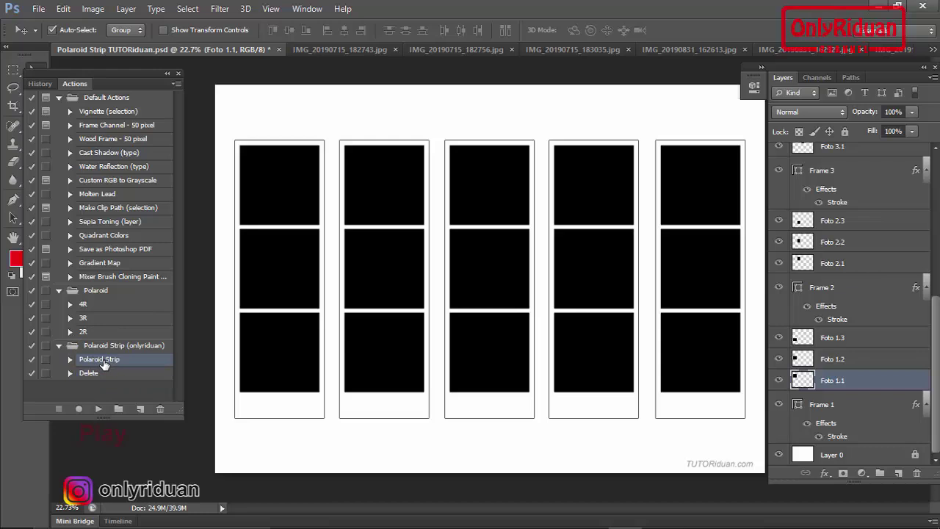
left_click(98, 409)
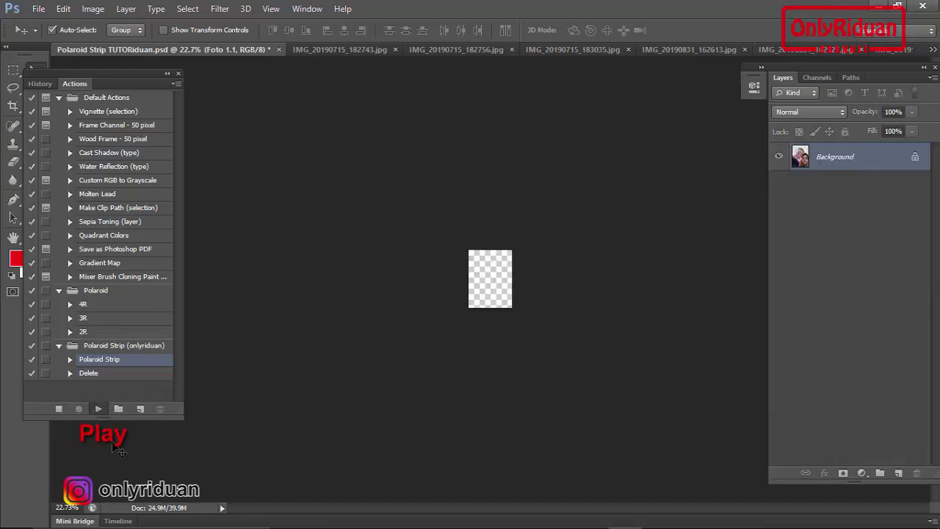